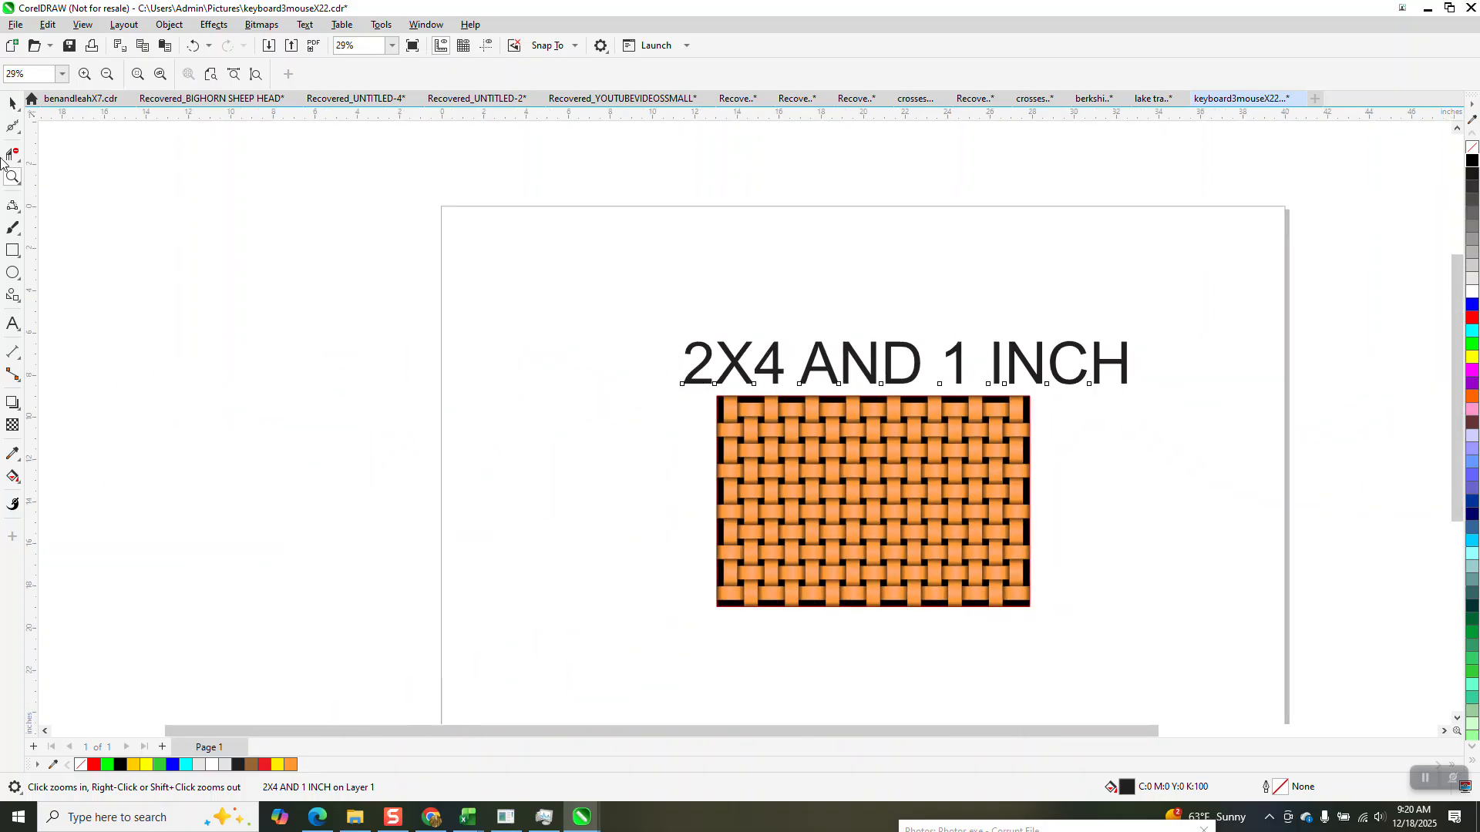
# Move the sample basket weave and its "2X4 AND 1 INCH" heading together towards the left, clearing the middle of the page.
pyautogui.click(13, 102)
pyautogui.moveTo(748, 476); pyautogui.dragTo(1272, 651)
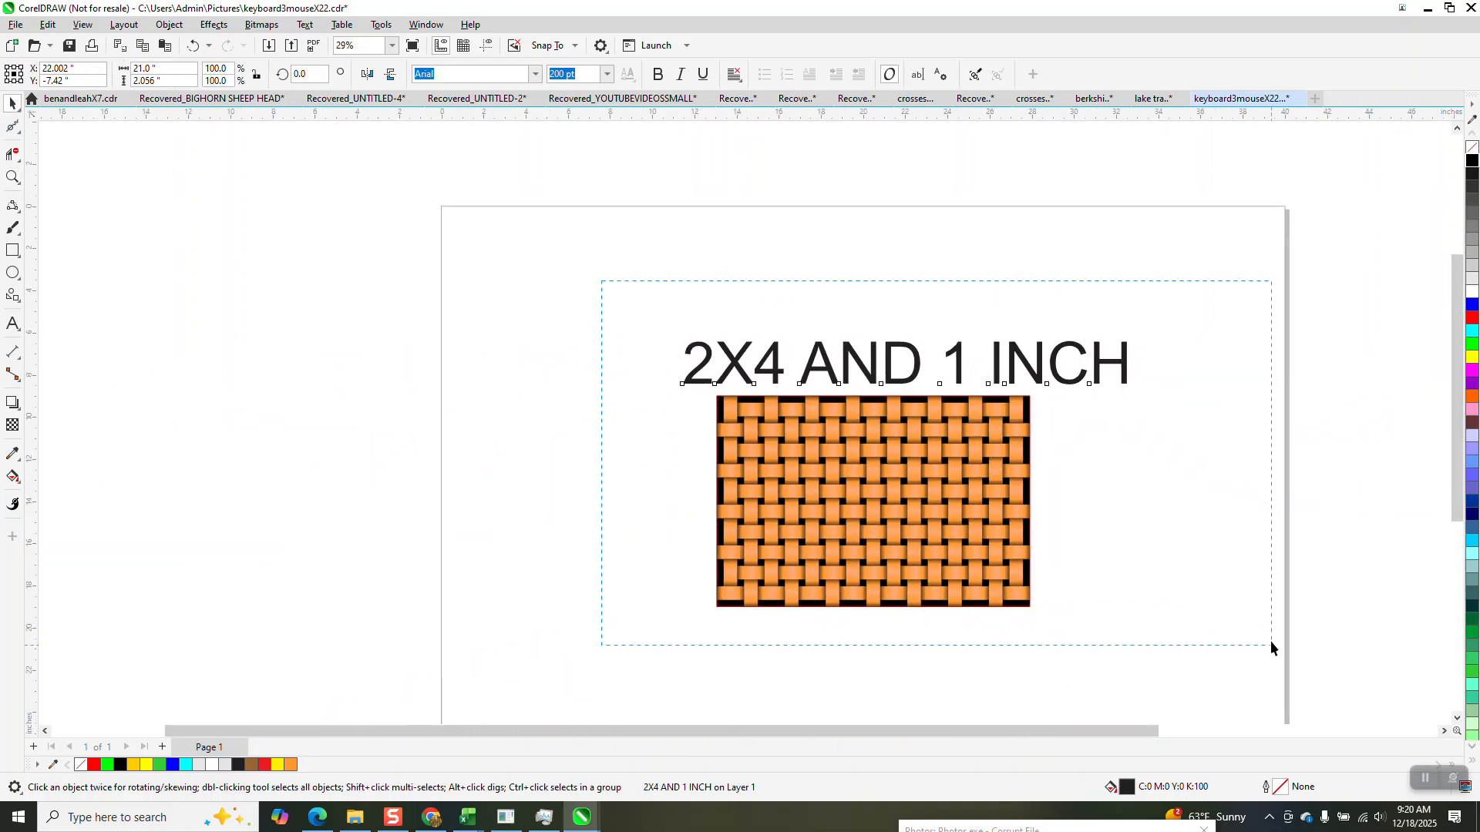
pyautogui.moveTo(918, 453); pyautogui.dragTo(332, 349)
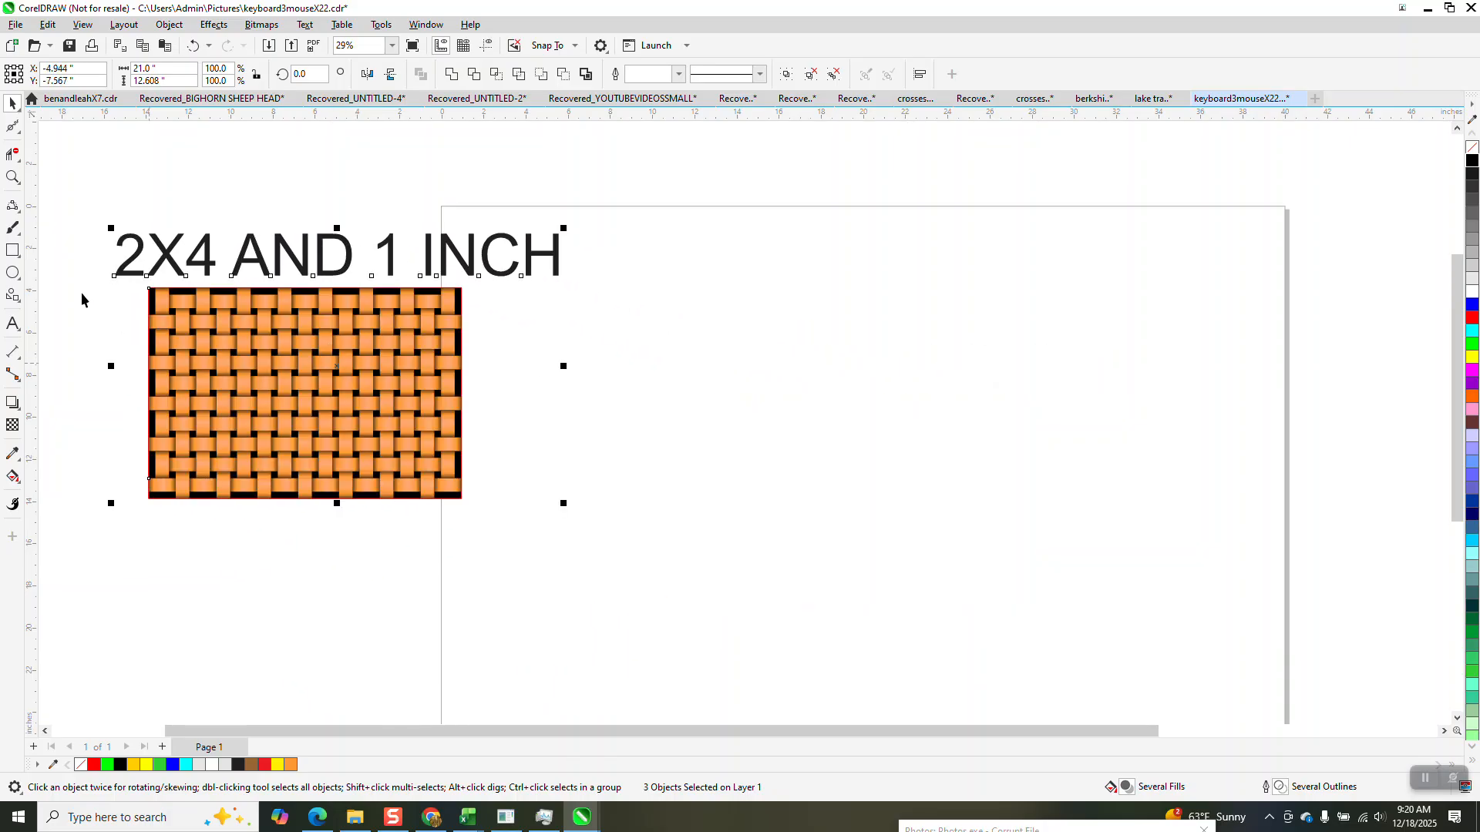
# Draw a rectangle in the middle of the page and set its size to 4 by 2 inches.
pyautogui.click(14, 253)
pyautogui.moveTo(724, 330); pyautogui.dragTo(821, 375)
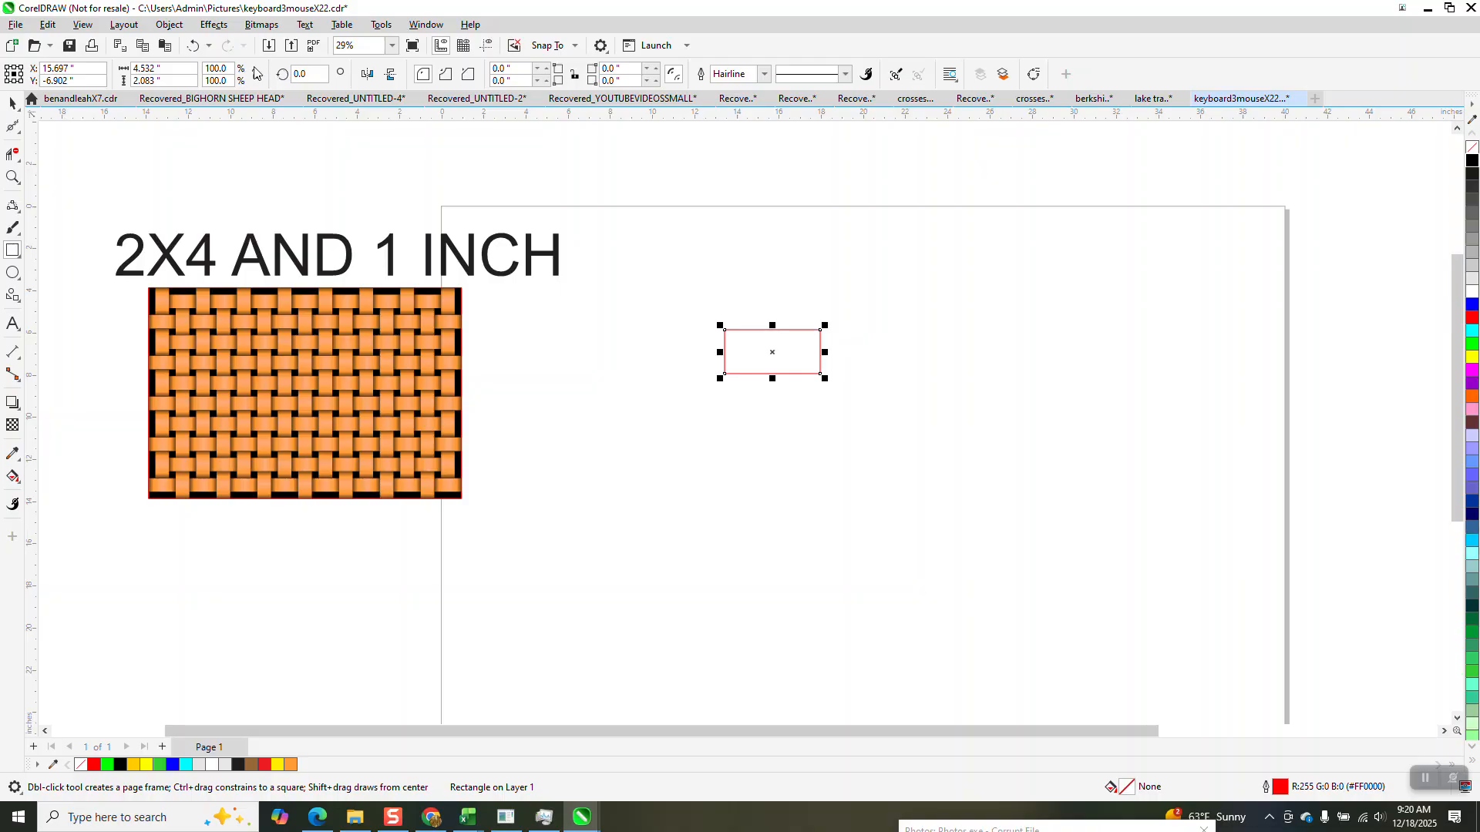
pyautogui.moveTo(175, 69); pyautogui.dragTo(0, 53)
pyautogui.write('4')
pyautogui.press('Tab')
pyautogui.write('2')
pyautogui.press('Return')
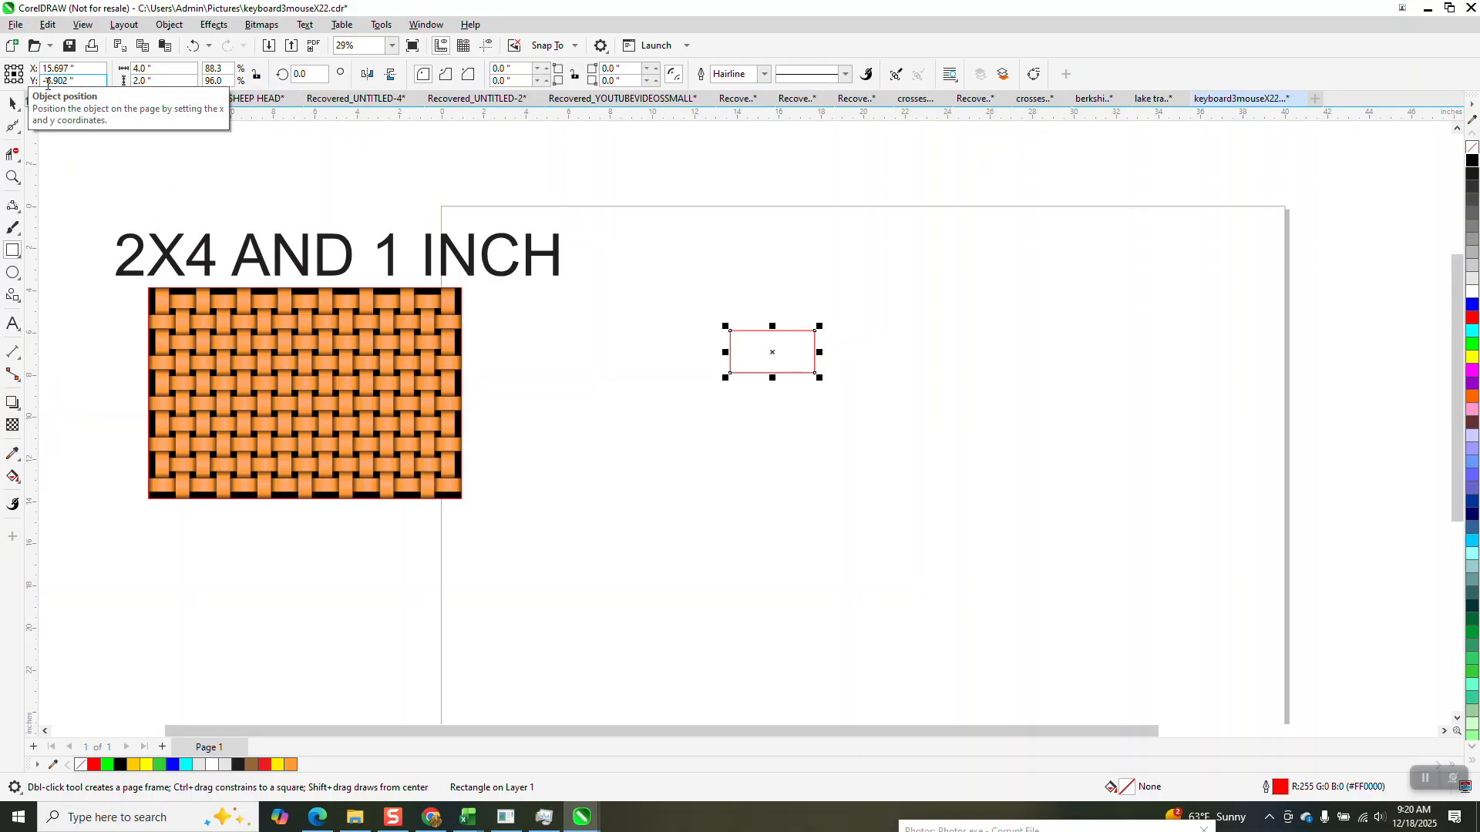
# Smart-fill the 4 by 2 inch rectangle with burnt orange (#CC6633) and no outline.
pyautogui.click(12, 176)
pyautogui.moveTo(724, 316); pyautogui.dragTo(975, 474)
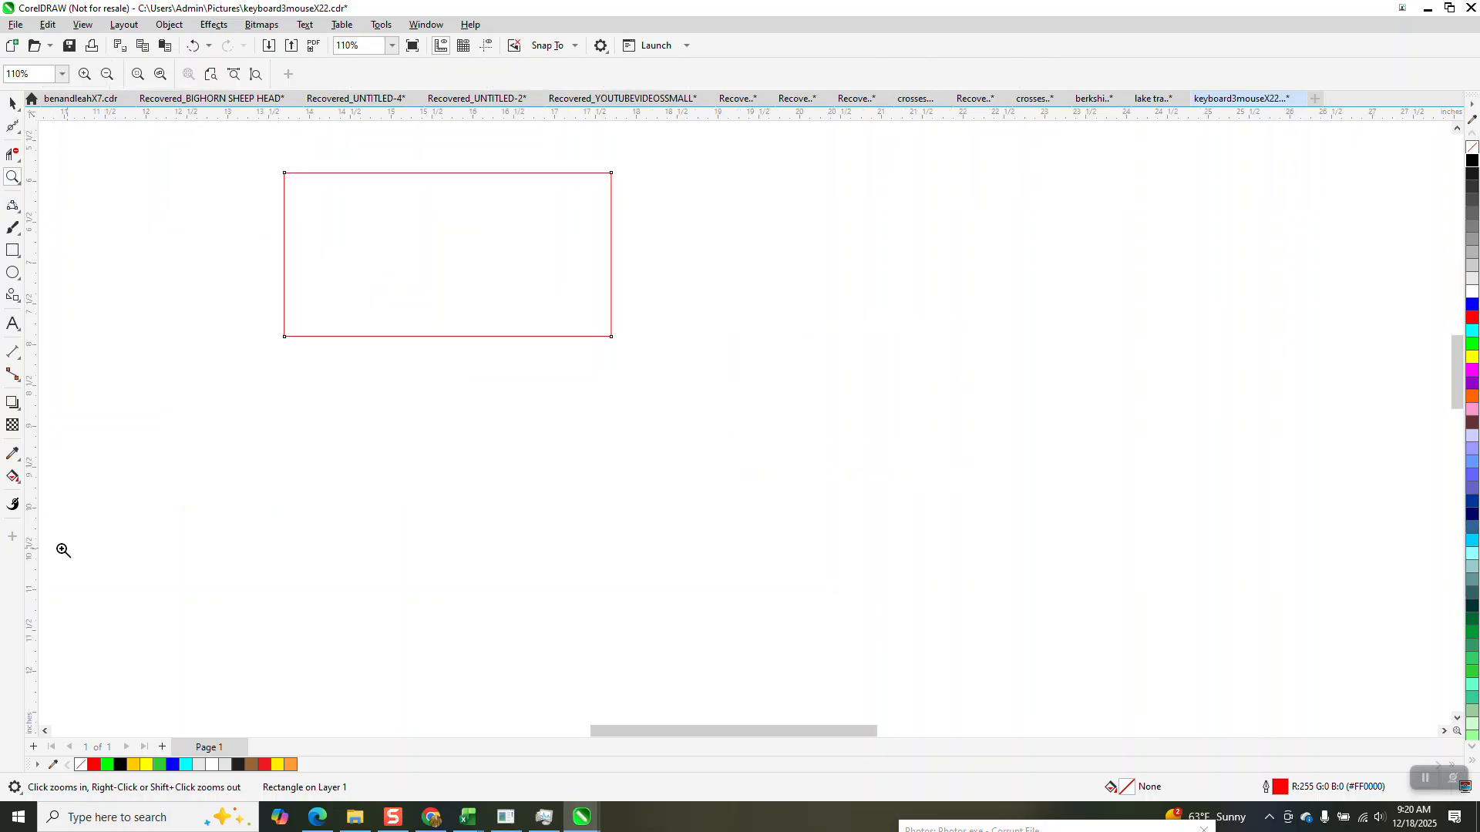
pyautogui.click(15, 477)
pyautogui.click(24, 484)
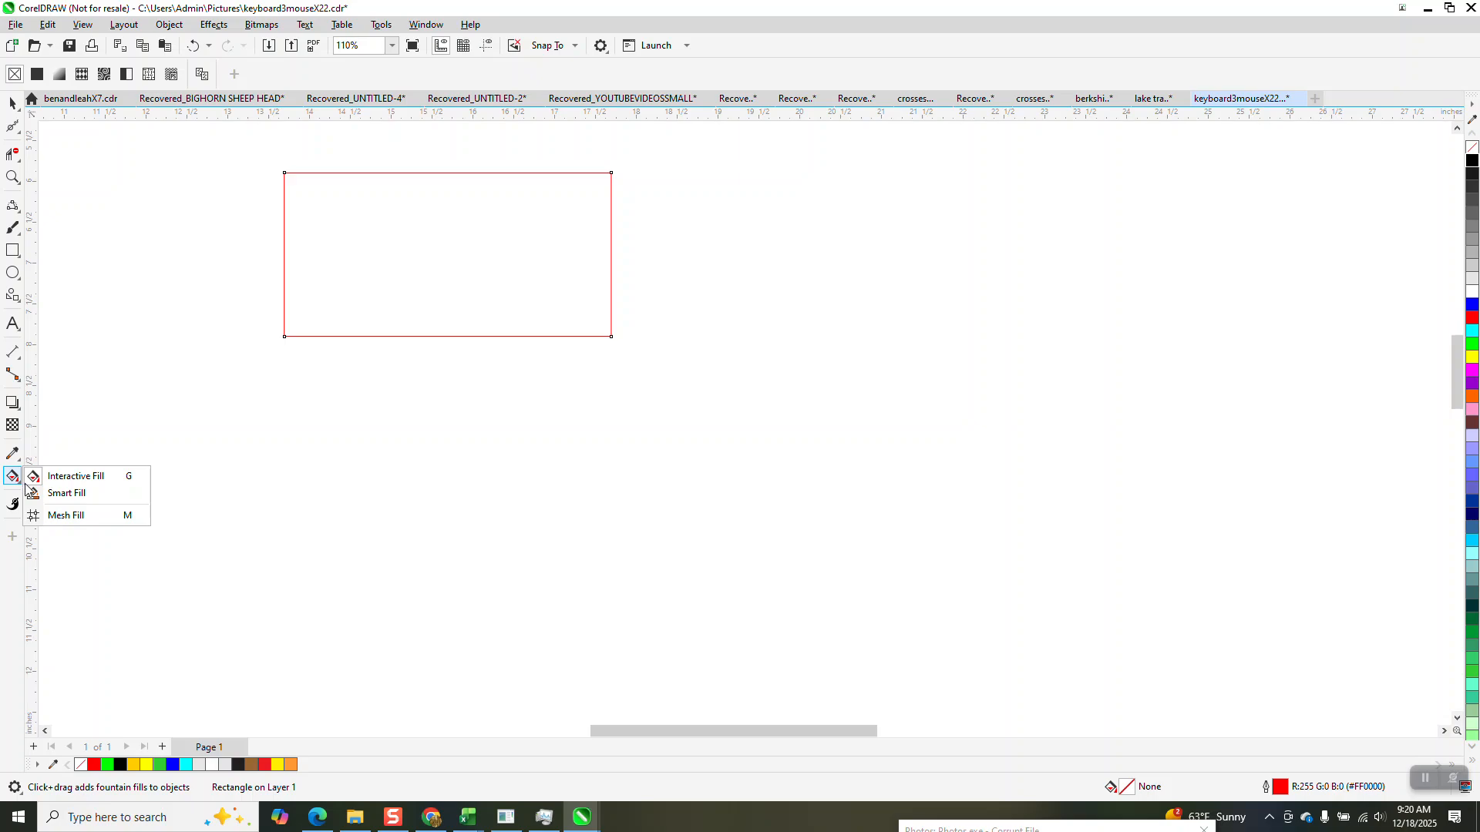
pyautogui.click(61, 494)
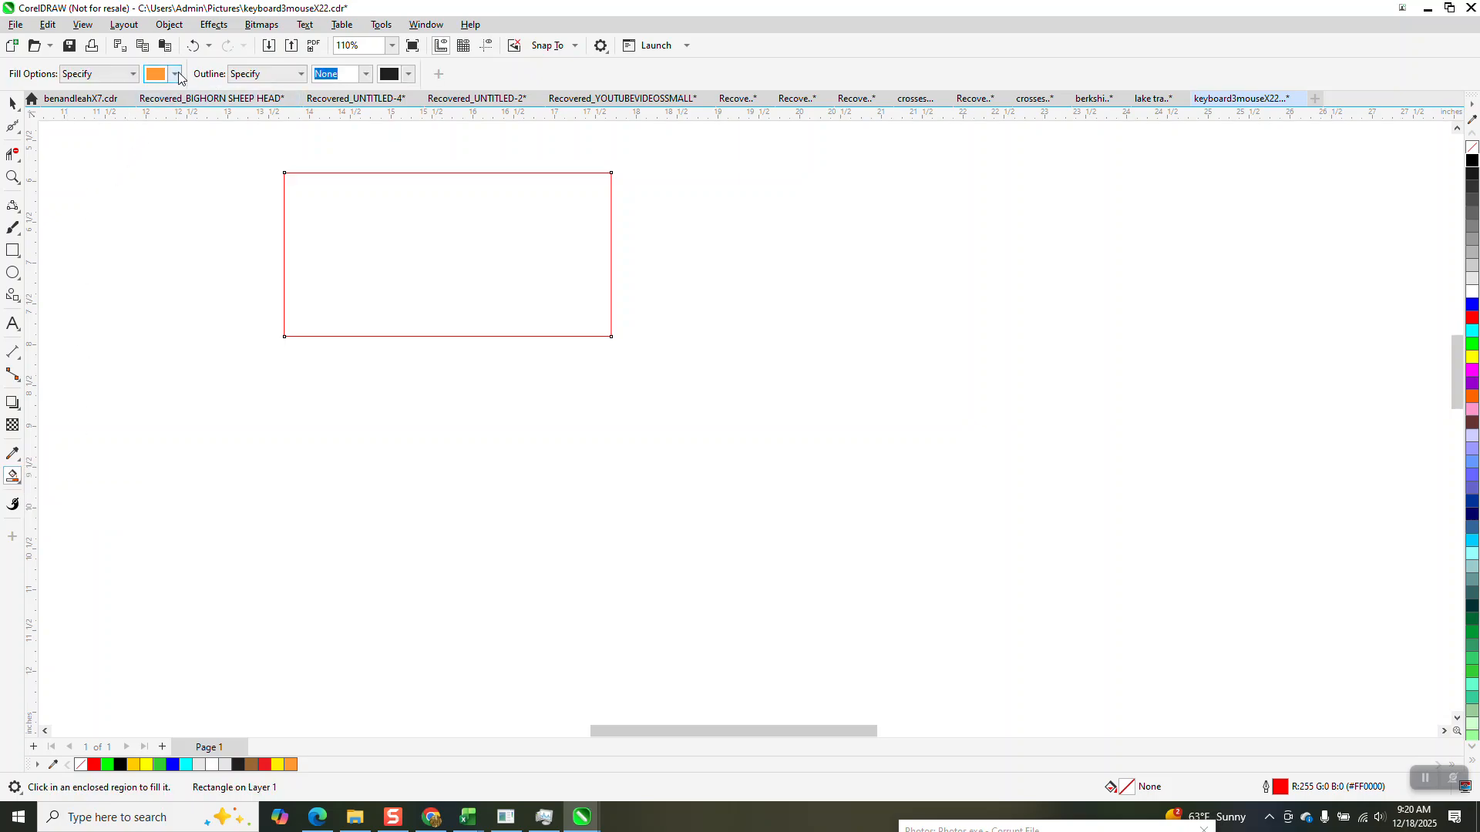
pyautogui.click(176, 74)
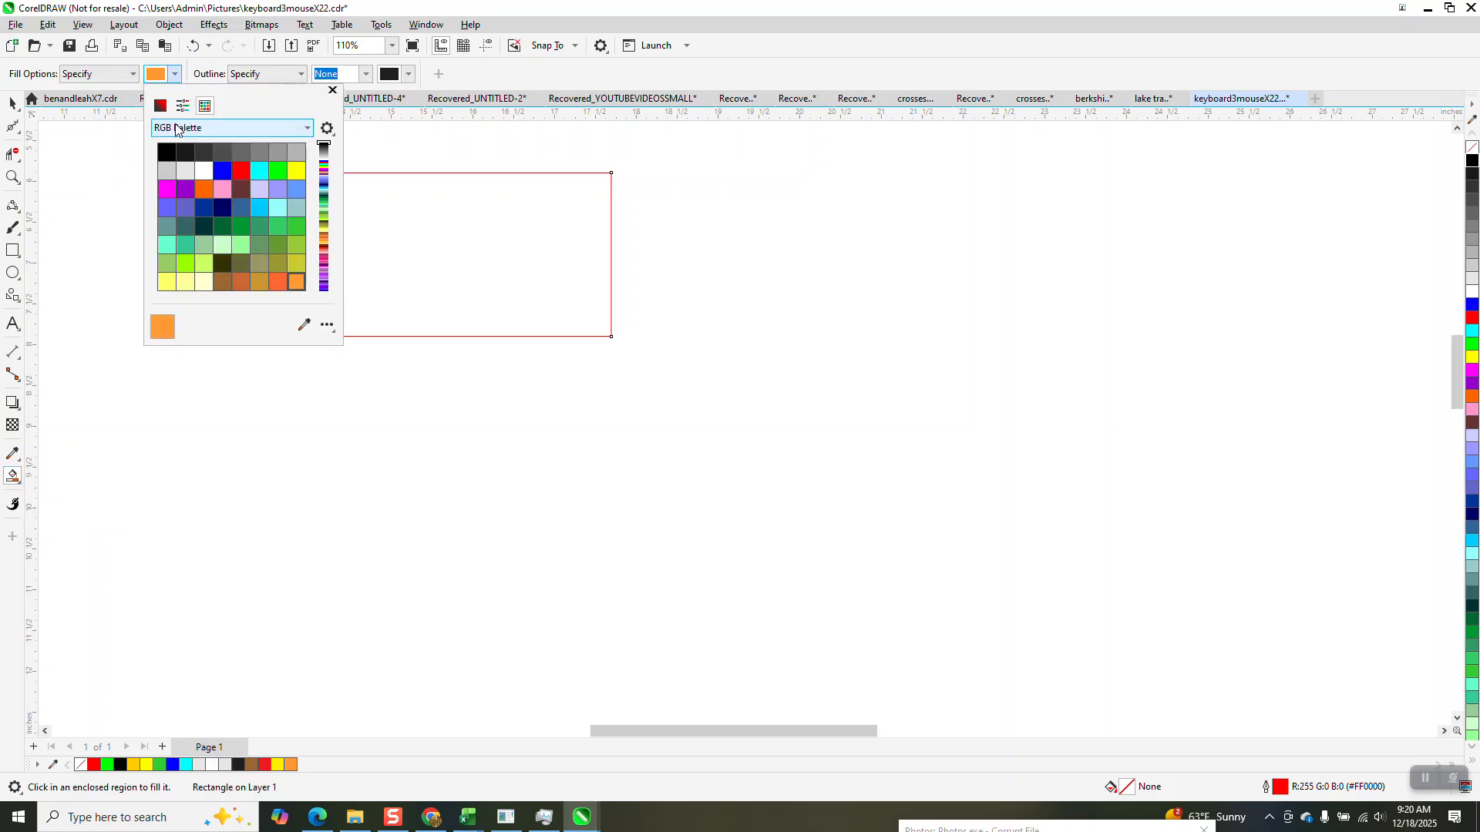
pyautogui.click(240, 282)
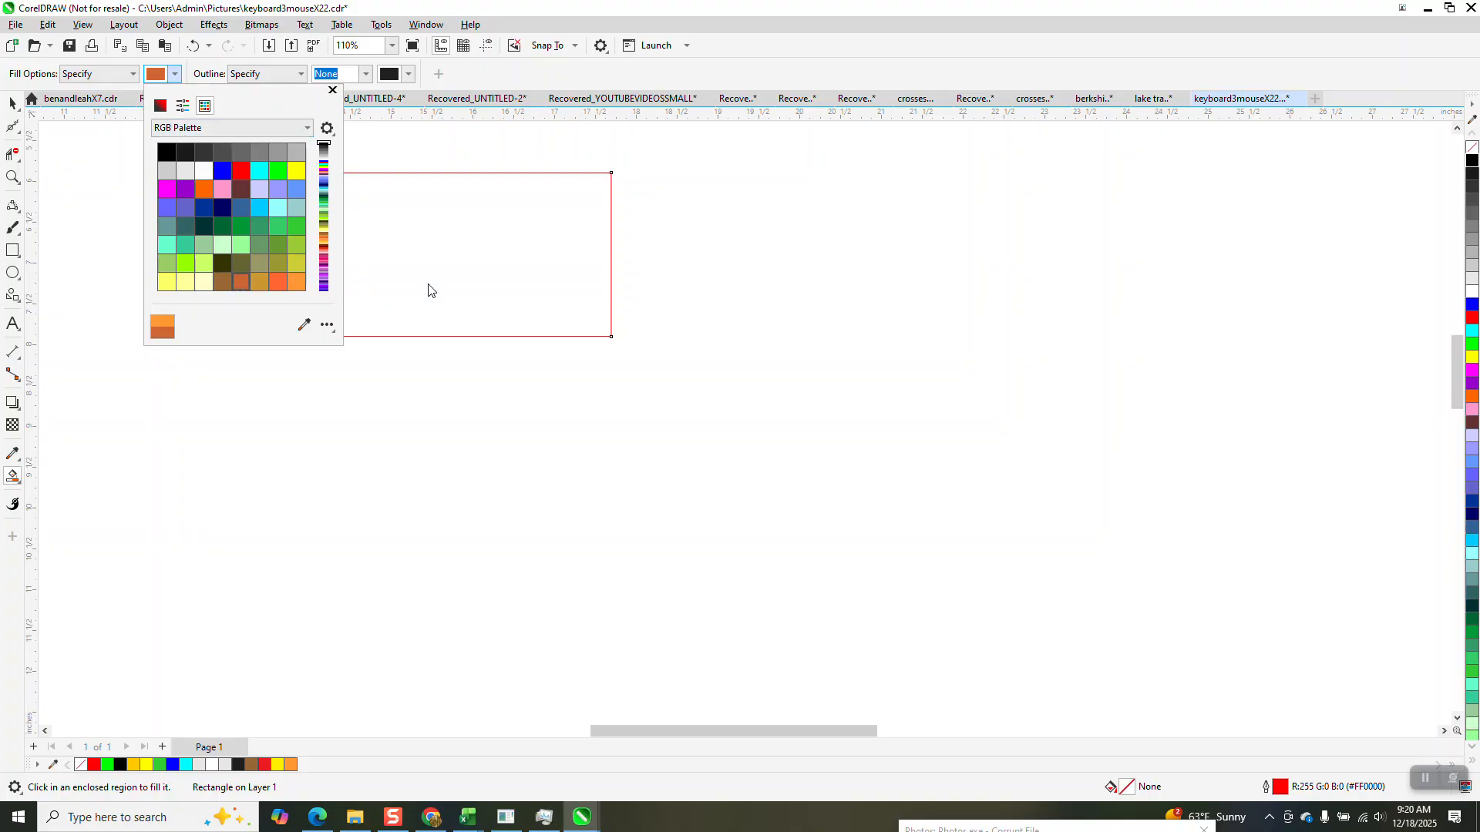
pyautogui.click(429, 285)
pyautogui.click(429, 282)
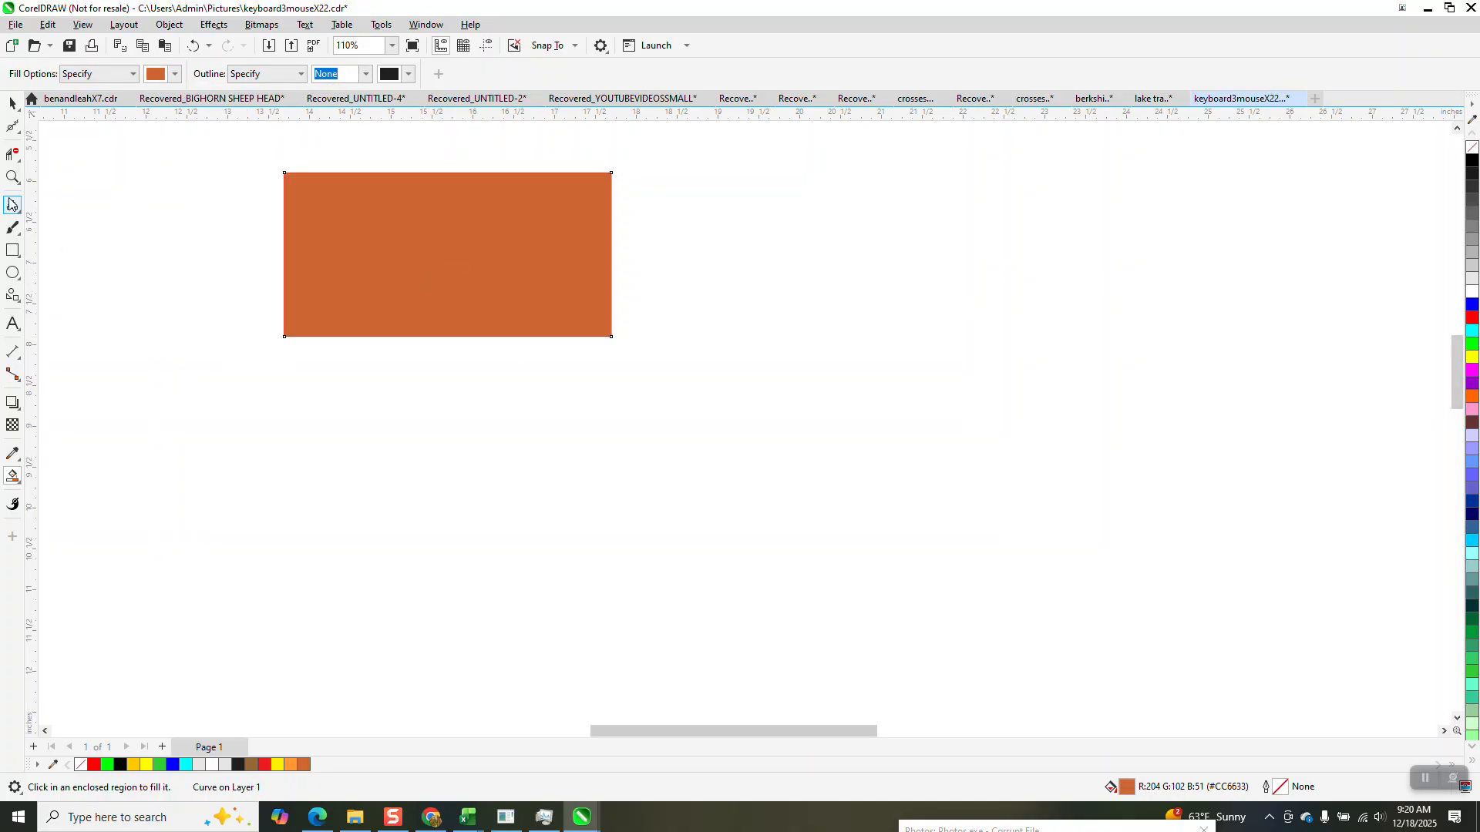
# Apply a horizontal linear fountain fill from edge to edge of the filled rectangle and make both end colours black.
pyautogui.click(12, 105)
pyautogui.click(371, 209)
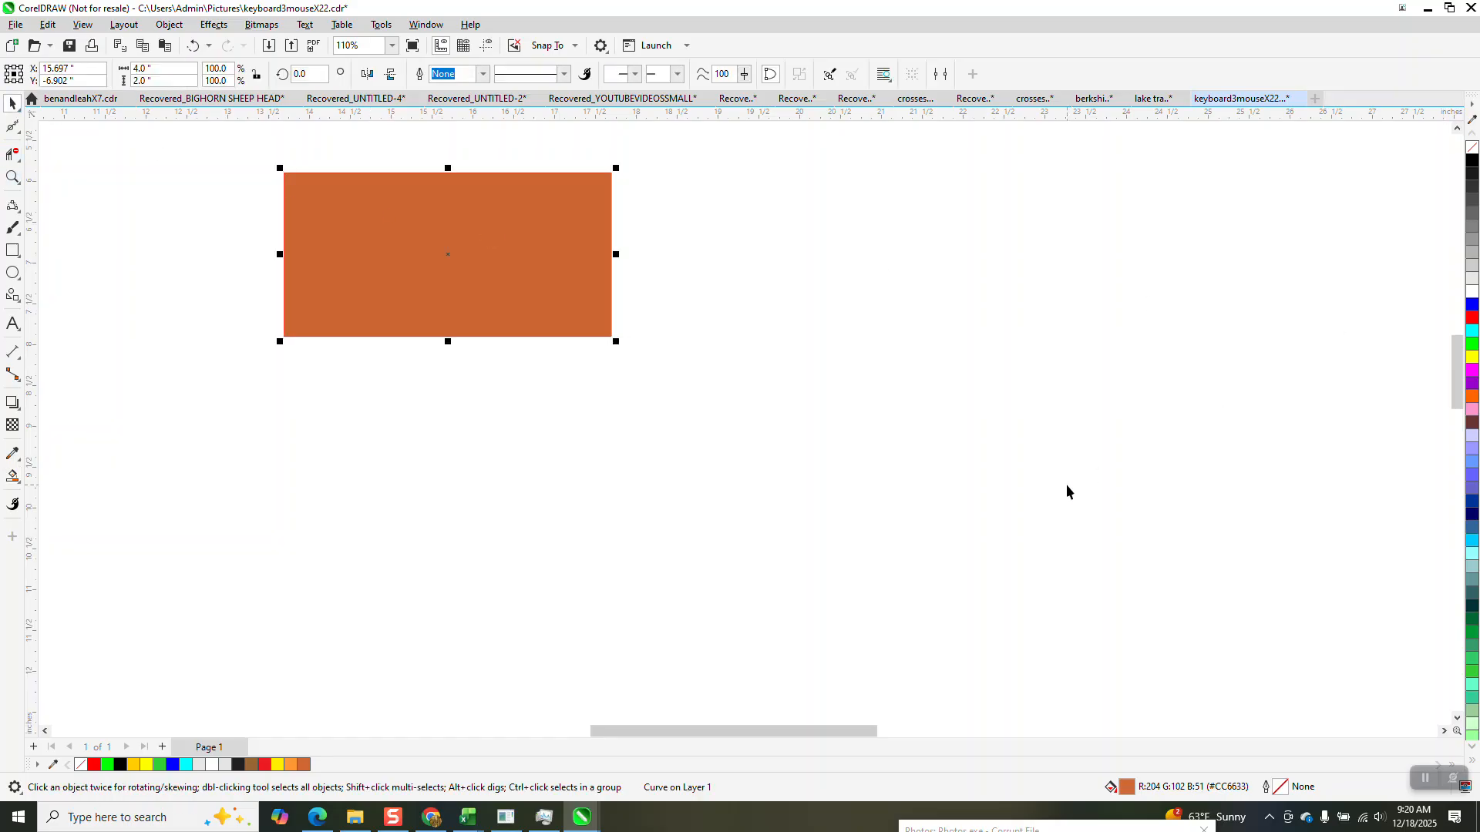
pyautogui.click(20, 484)
pyautogui.click(20, 484)
pyautogui.click(42, 481)
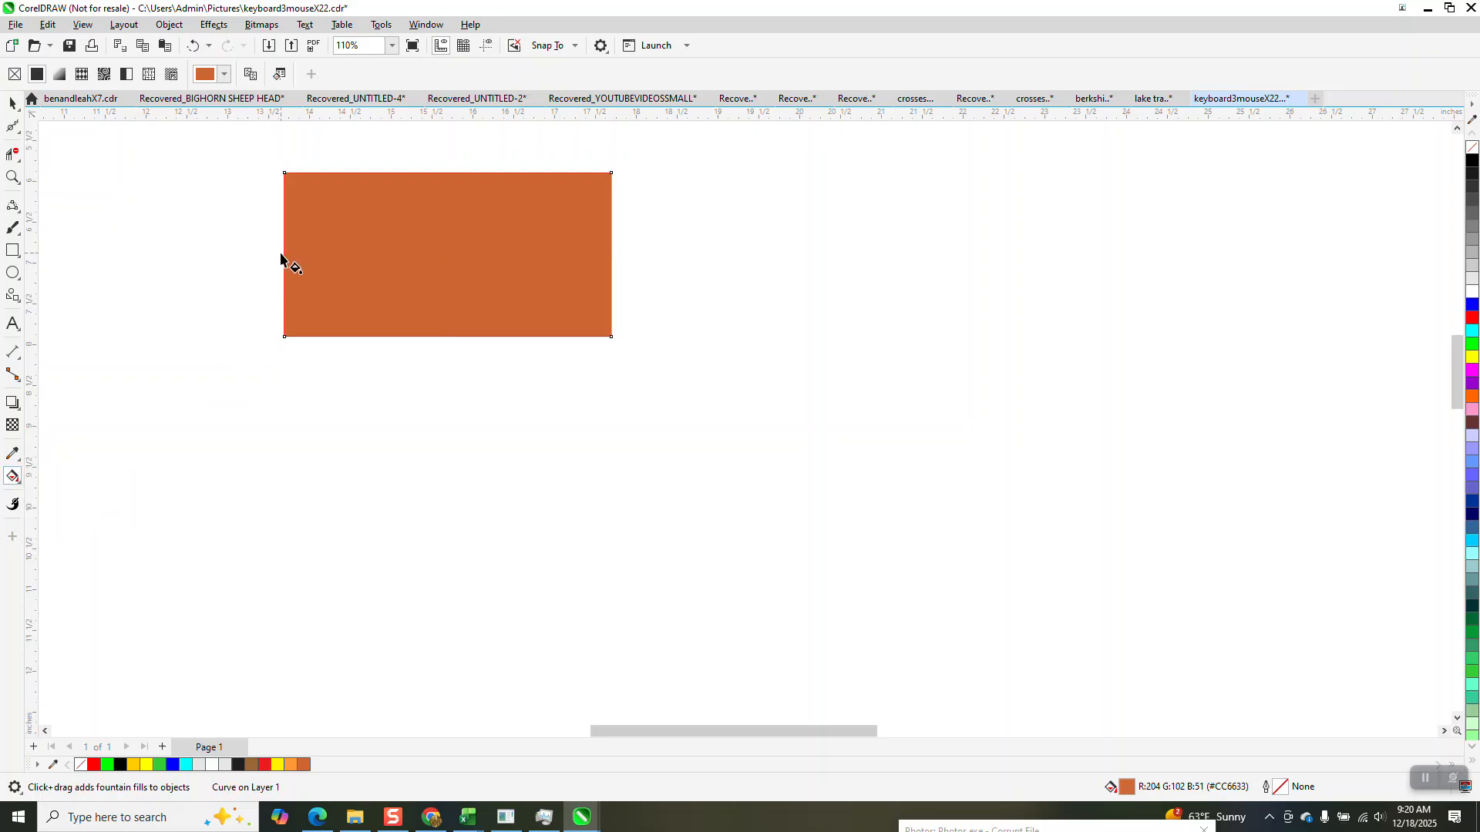
pyautogui.moveTo(288, 255); pyautogui.dragTo(611, 254)
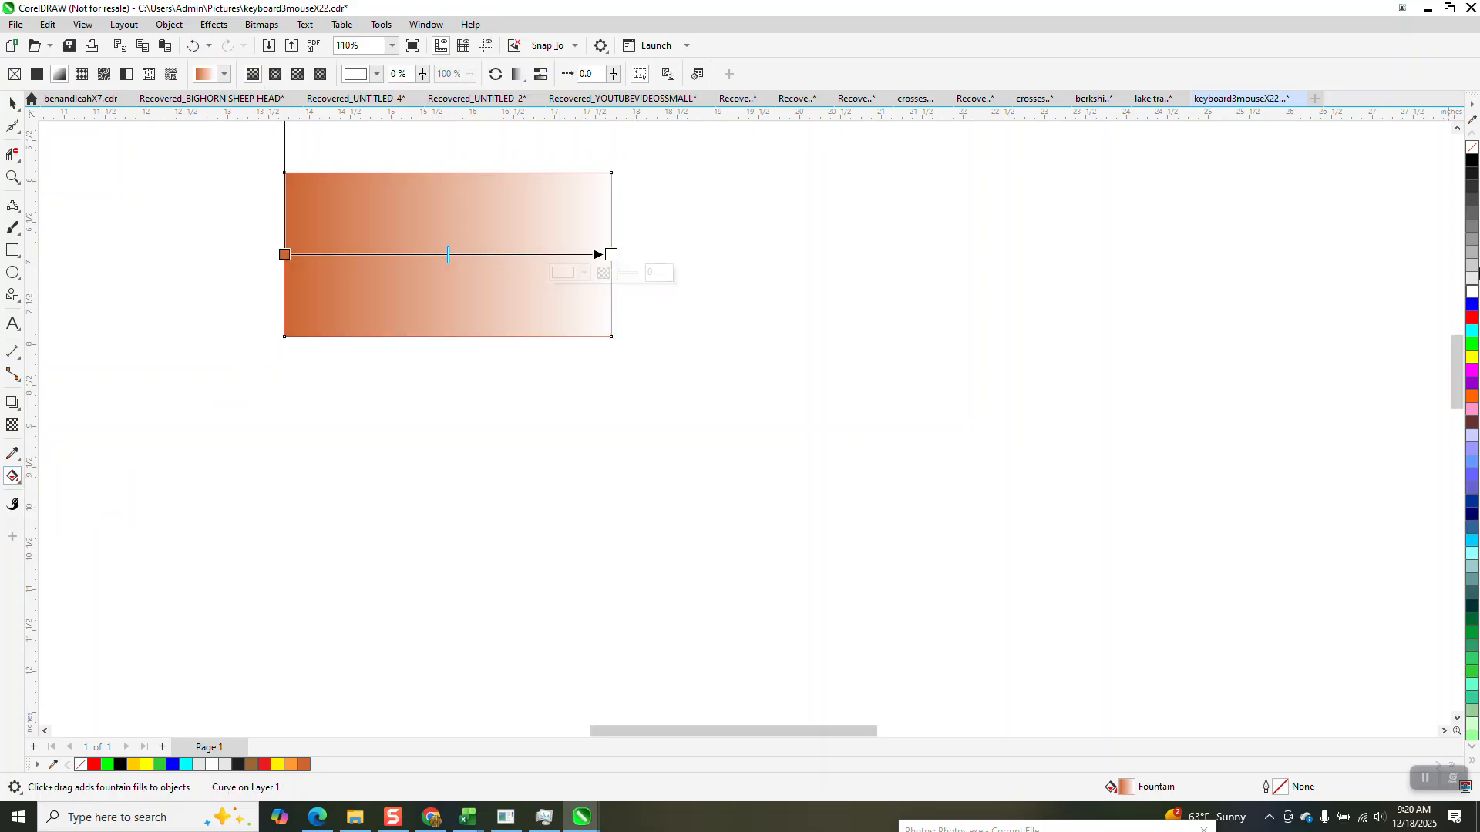
pyautogui.moveTo(1472, 160); pyautogui.dragTo(612, 255)
pyautogui.moveTo(1472, 162); pyautogui.dragTo(284, 255)
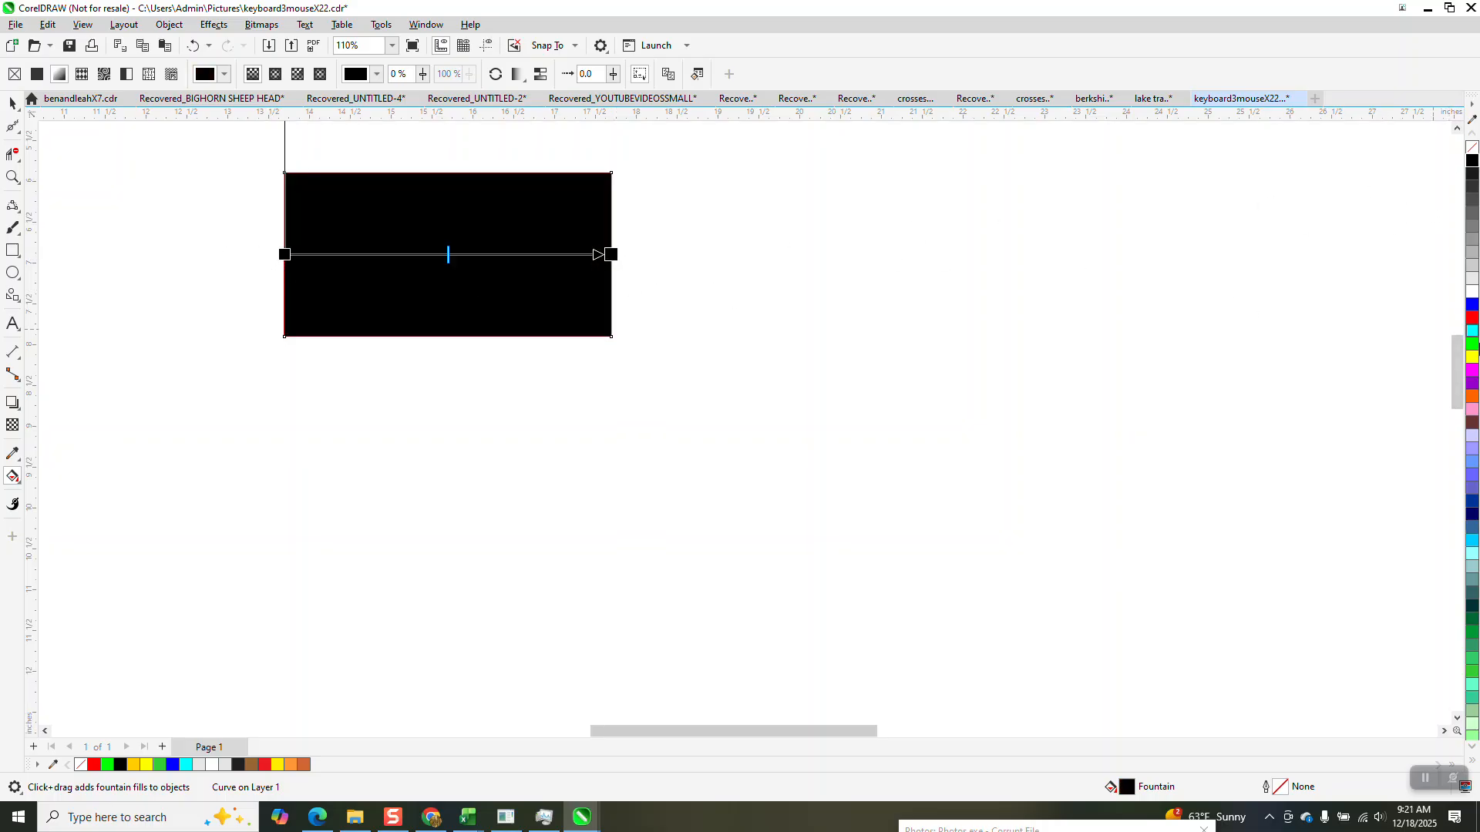
# Add an orange colour node near each end of the gradient and pull the black end nodes out beyond the rectangle's sides.
pyautogui.click(1472, 749)
pyautogui.click(1472, 749)
pyautogui.click(1472, 749)
pyautogui.click(1472, 749)
pyautogui.click(1472, 749)
pyautogui.click(1472, 749)
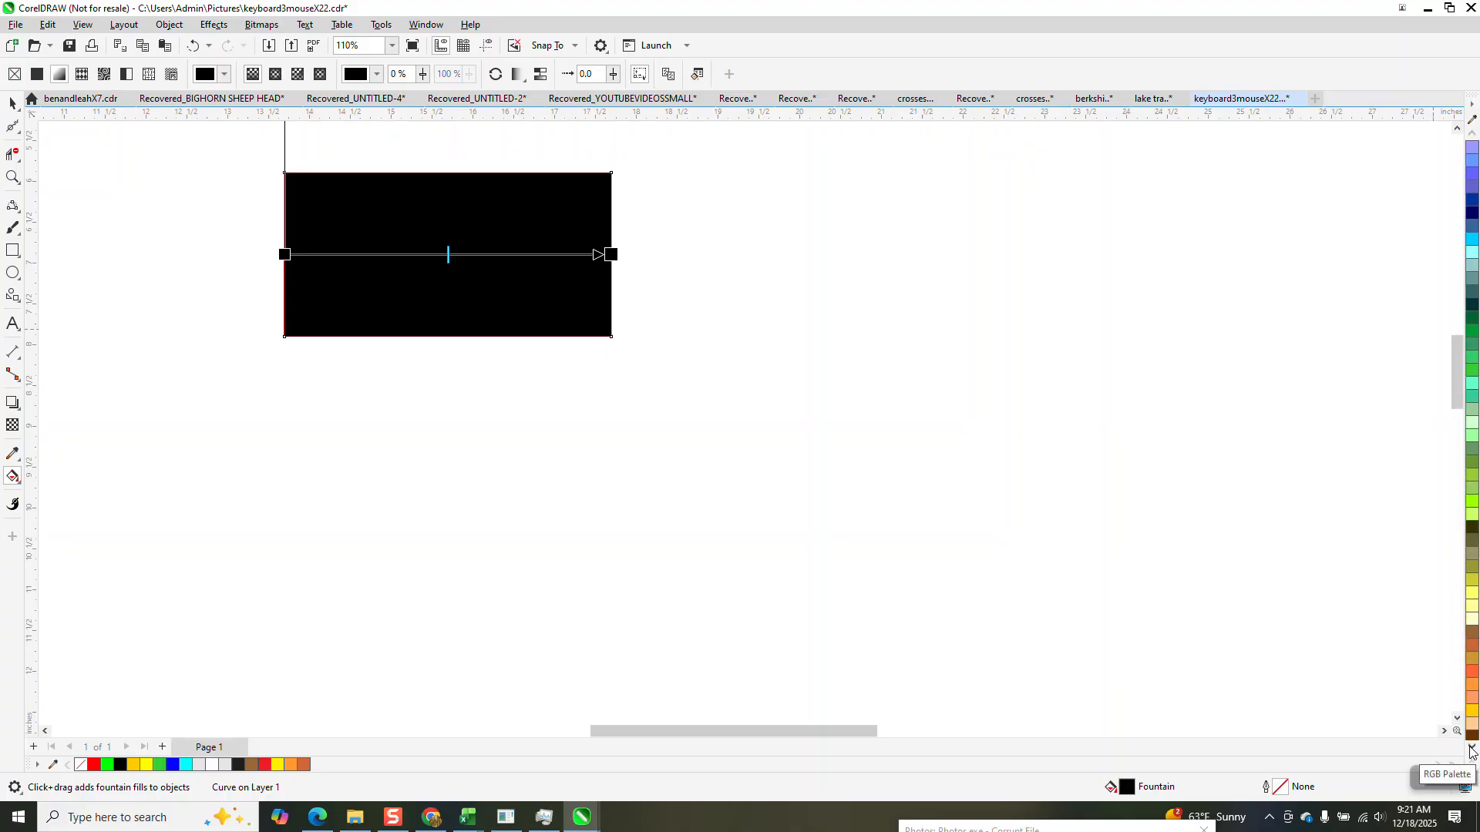
pyautogui.moveTo(1470, 674); pyautogui.dragTo(553, 261)
pyautogui.moveTo(1470, 677); pyautogui.dragTo(323, 257)
pyautogui.moveTo(611, 254); pyautogui.dragTo(658, 250)
pyautogui.moveTo(275, 258); pyautogui.dragTo(308, 249)
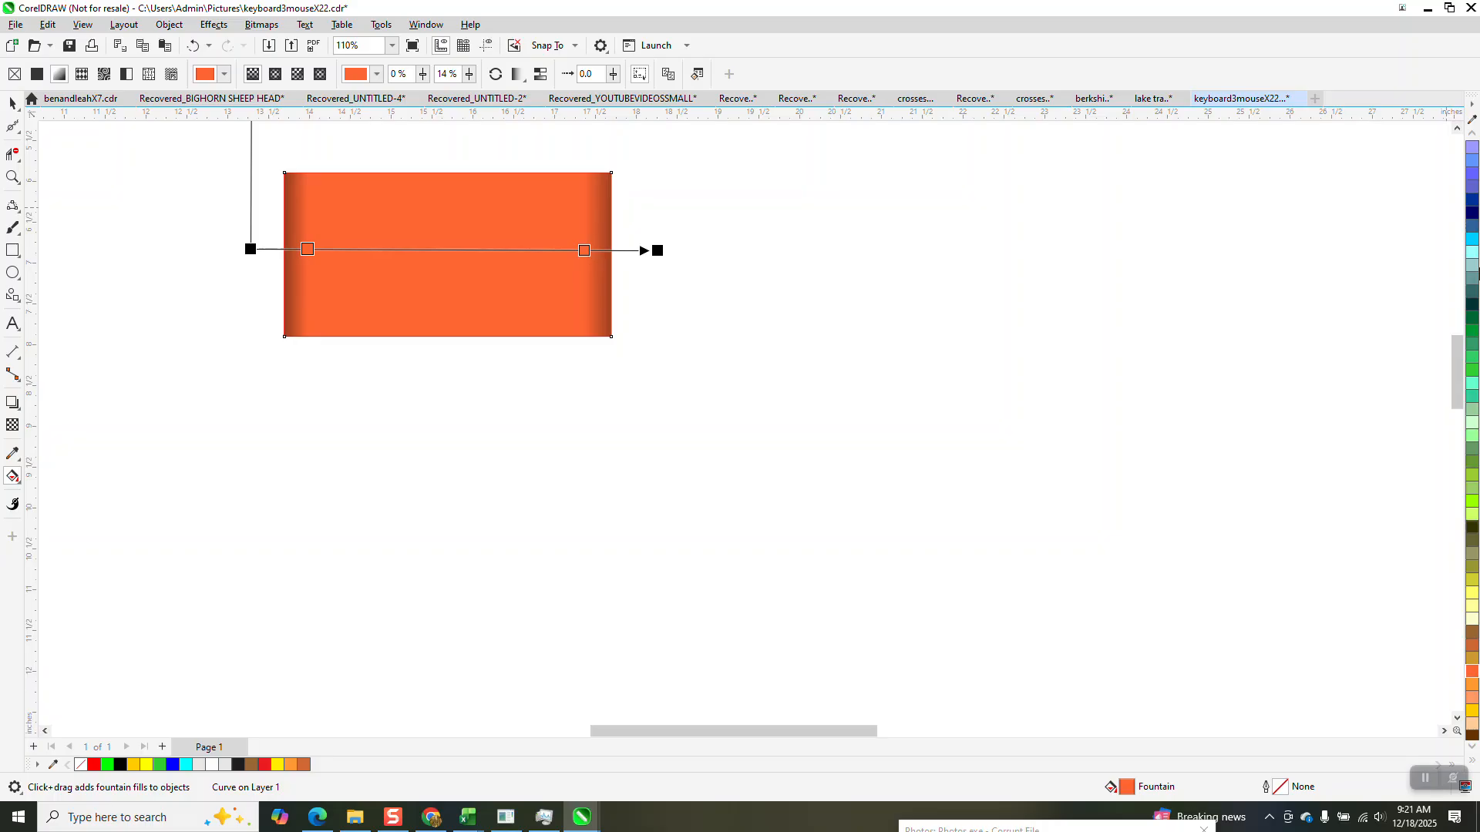
# Add an orange node at 53% of the gradient and lighten it by mixing in white several times.
pyautogui.click(1473, 136)
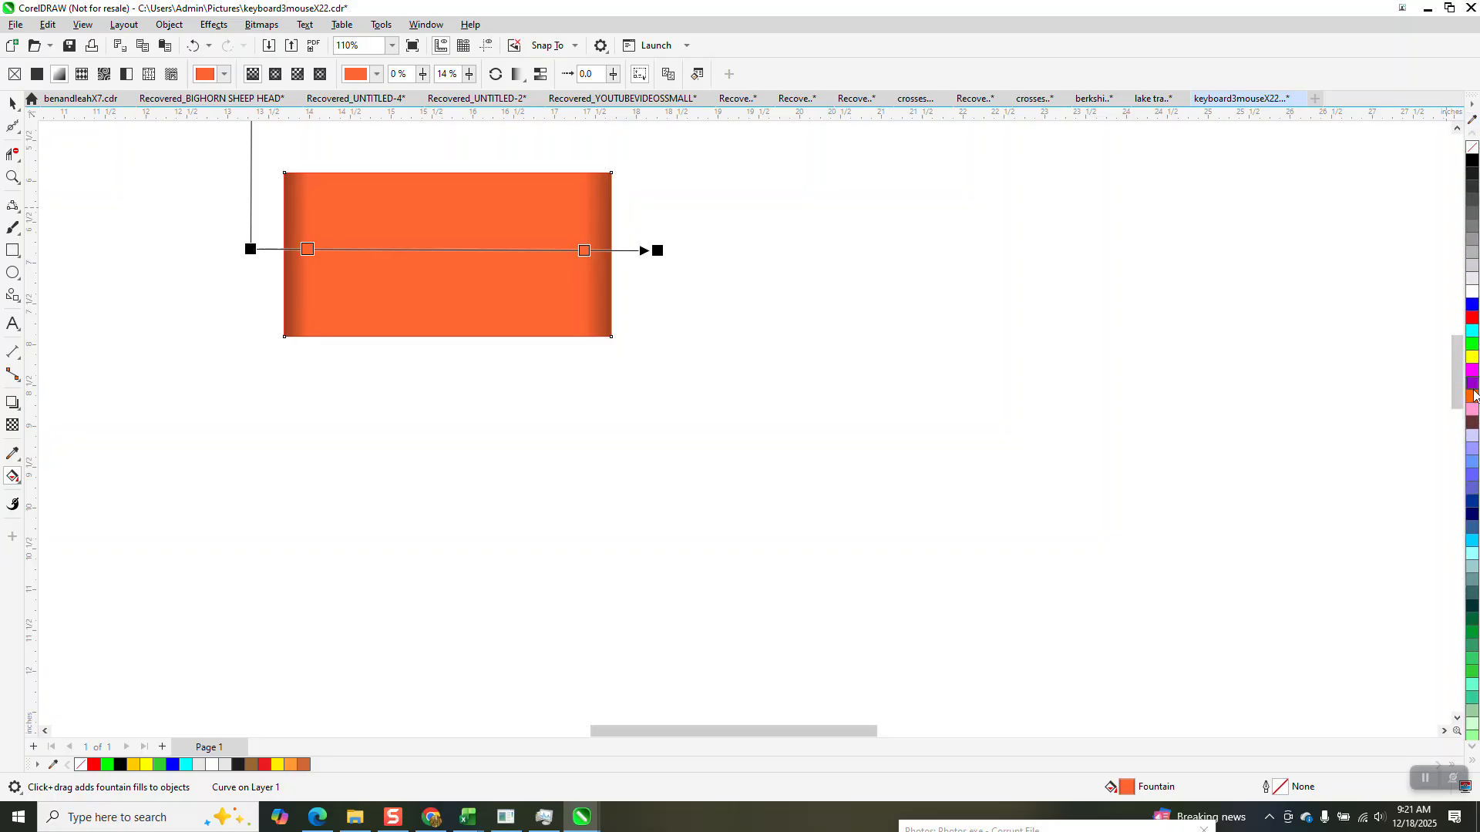
pyautogui.doubleClick(467, 249)
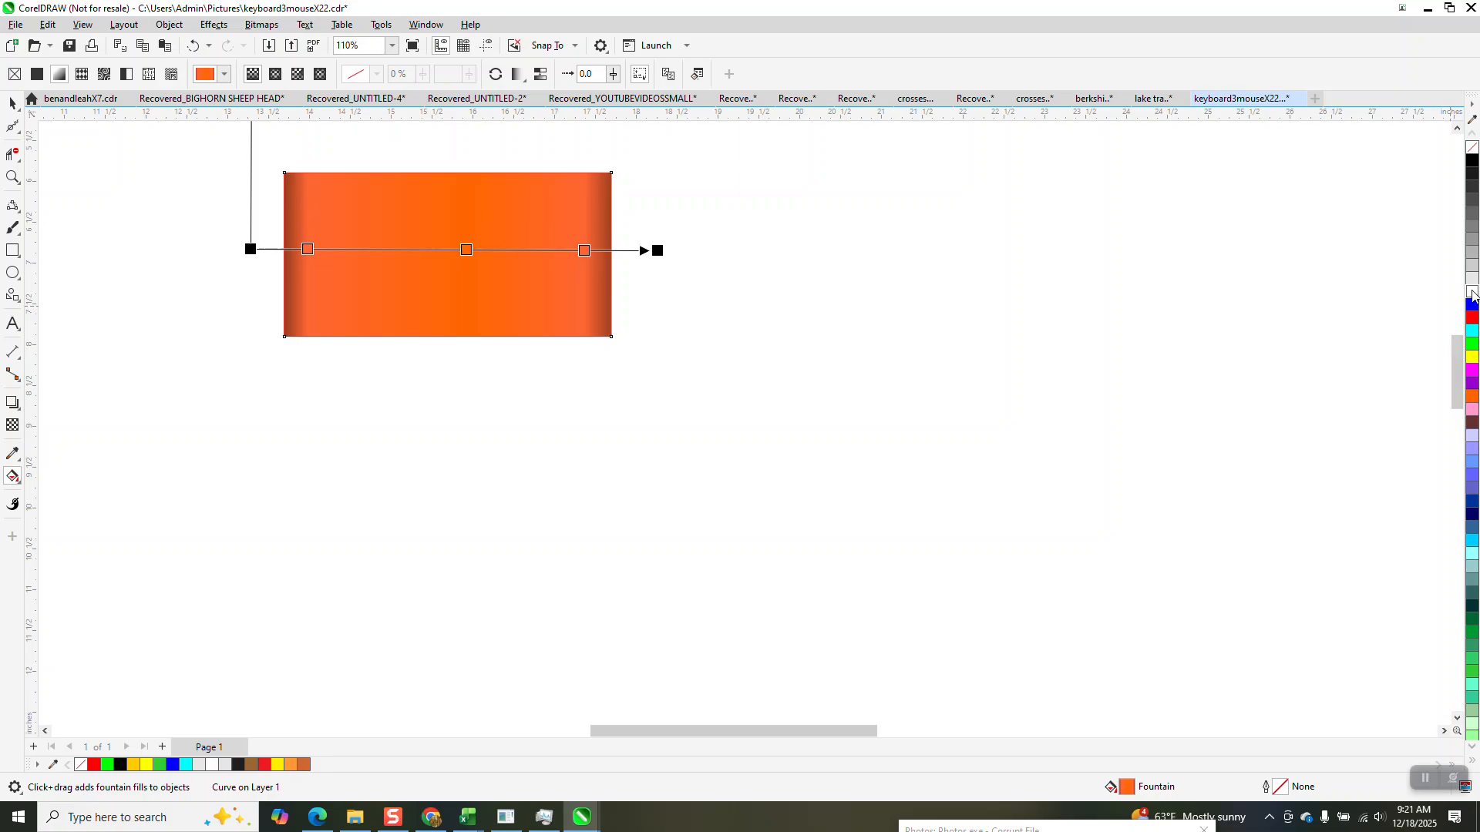
pyautogui.click(466, 250)
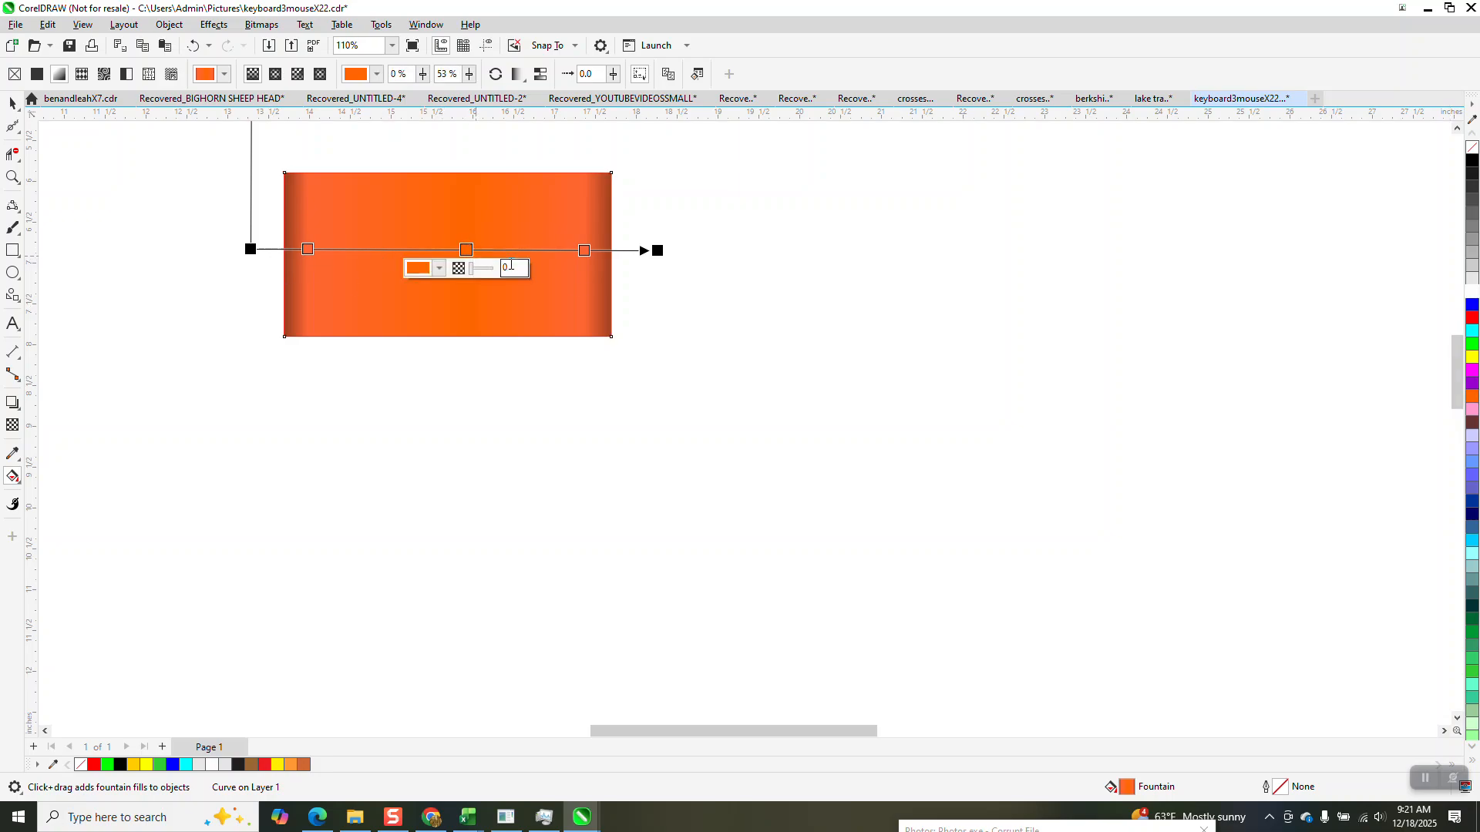
pyautogui.keyDown('ctrl'); pyautogui.click(1472, 291); pyautogui.keyUp('ctrl')
pyautogui.keyDown('ctrl'); pyautogui.click(1474, 291); pyautogui.keyUp('ctrl')
pyautogui.keyDown('ctrl'); pyautogui.click(1475, 292); pyautogui.keyUp('ctrl')
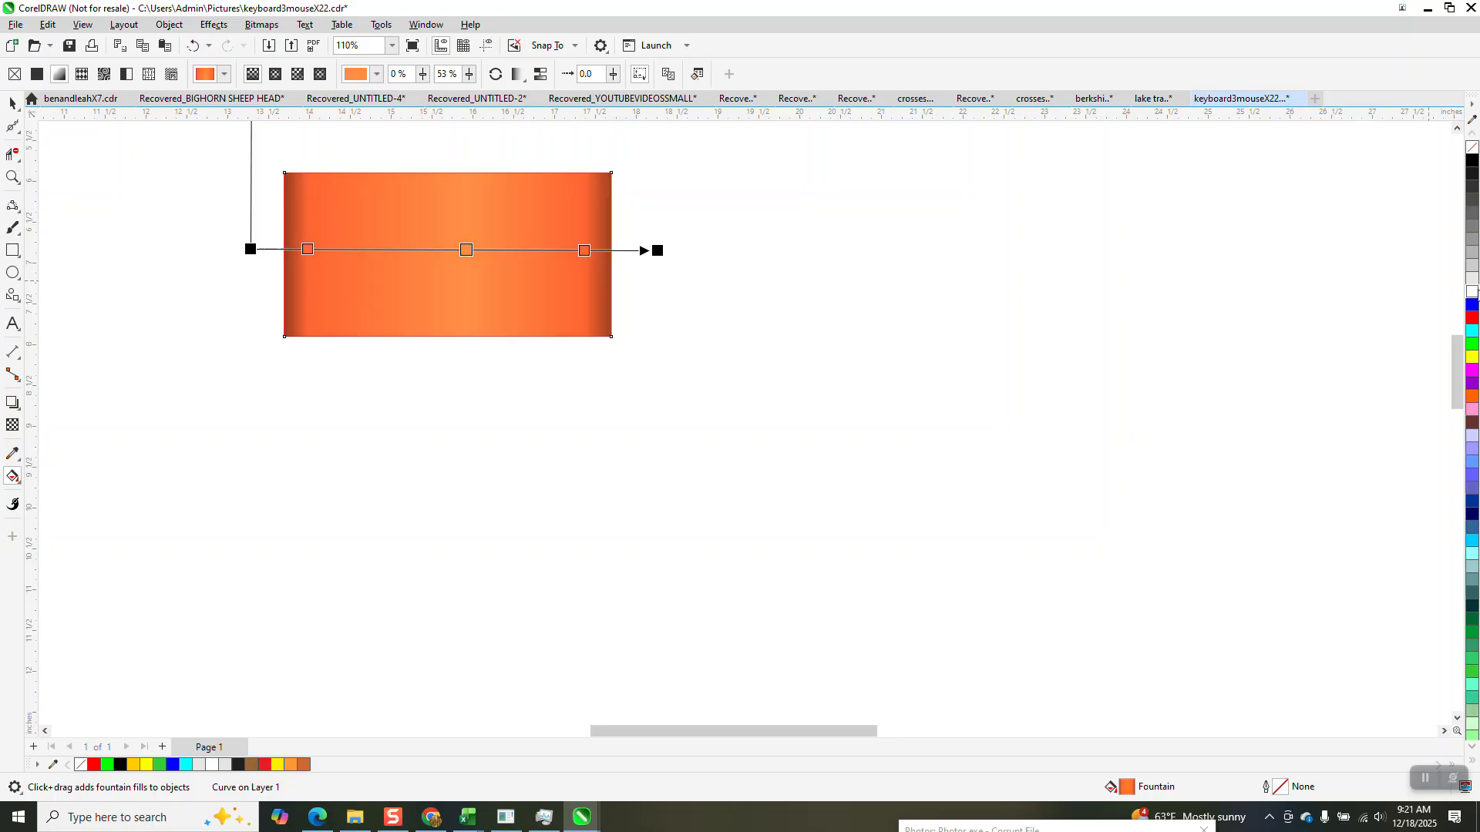
pyautogui.keyDown('ctrl'); pyautogui.click(1475, 291); pyautogui.keyUp('ctrl')
pyautogui.keyDown('ctrl'); pyautogui.click(1475, 291); pyautogui.keyUp('ctrl')
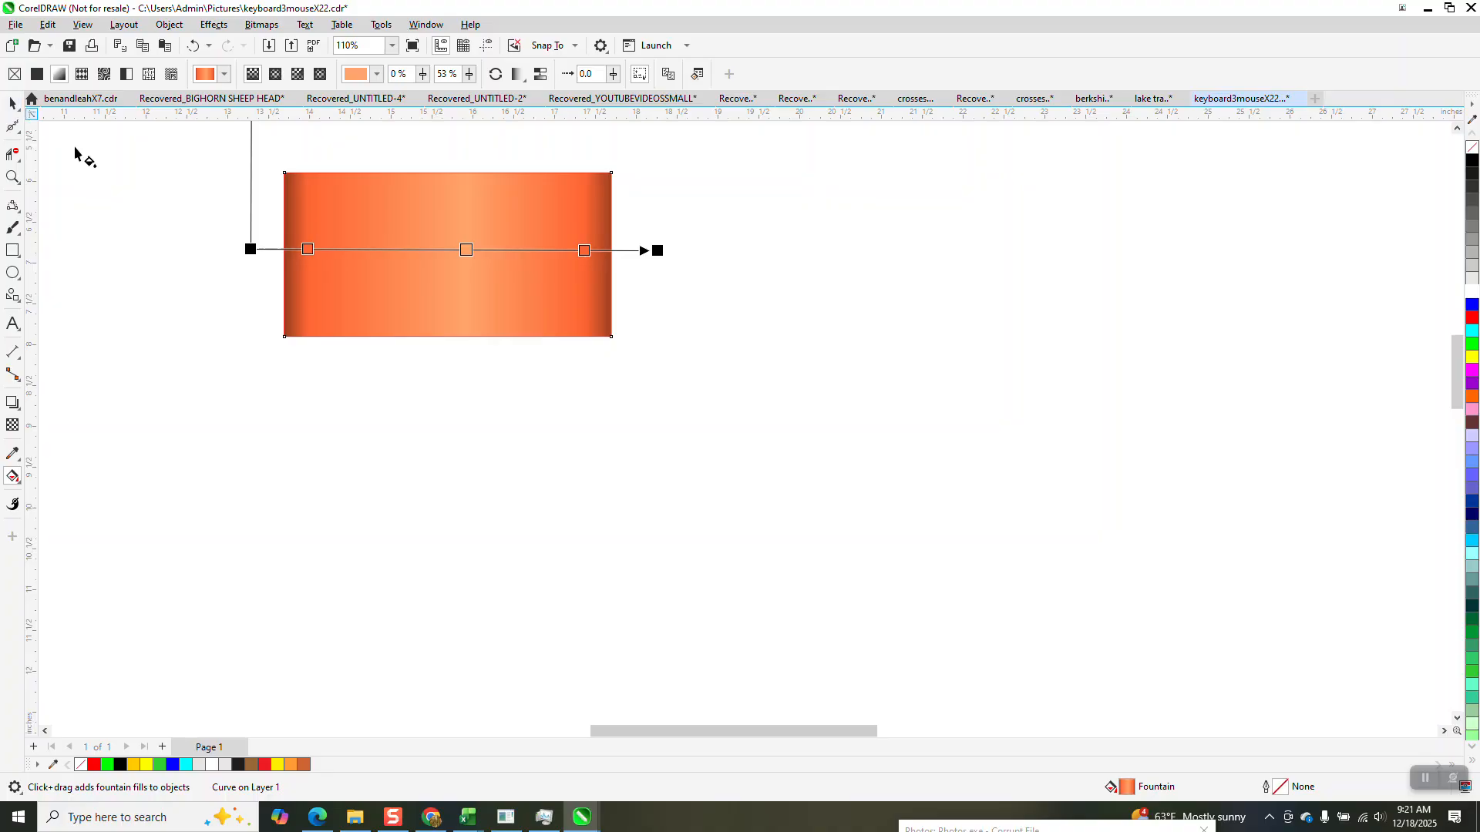
# Shift the light middle node to the rectangle's centre, move both orange nodes slightly inward, and deselect the shape.
pyautogui.moveTo(466, 249); pyautogui.dragTo(454, 250)
pyautogui.moveTo(311, 249); pyautogui.dragTo(326, 249)
pyautogui.moveTo(583, 251); pyautogui.dragTo(572, 251)
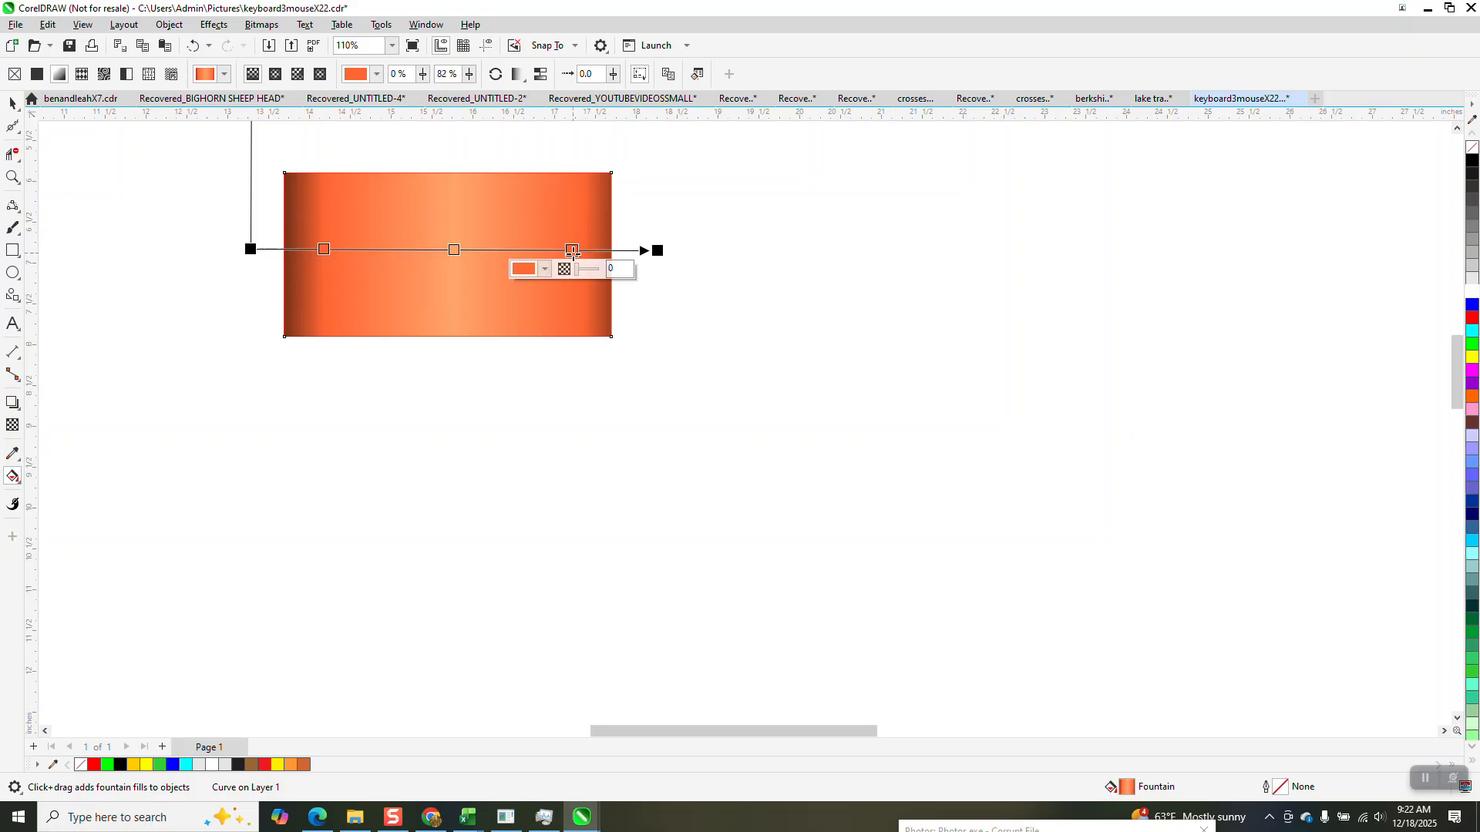
pyautogui.click(12, 104)
pyautogui.press('Escape')
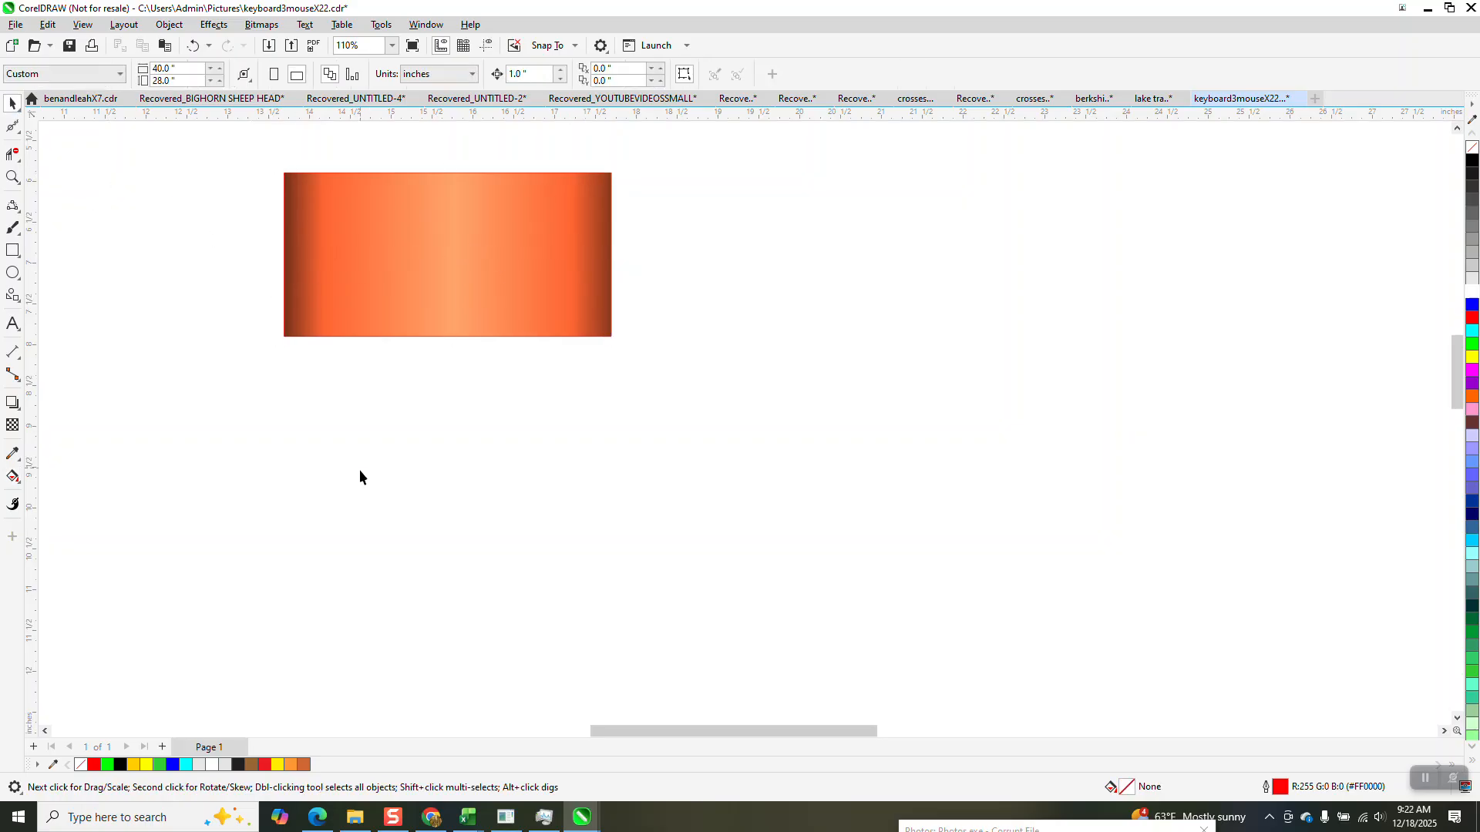
# Create a copy of the gradient-filled rectangle rotated 90 degrees about the same centre.
pyautogui.scroll(-1, 359, 470)
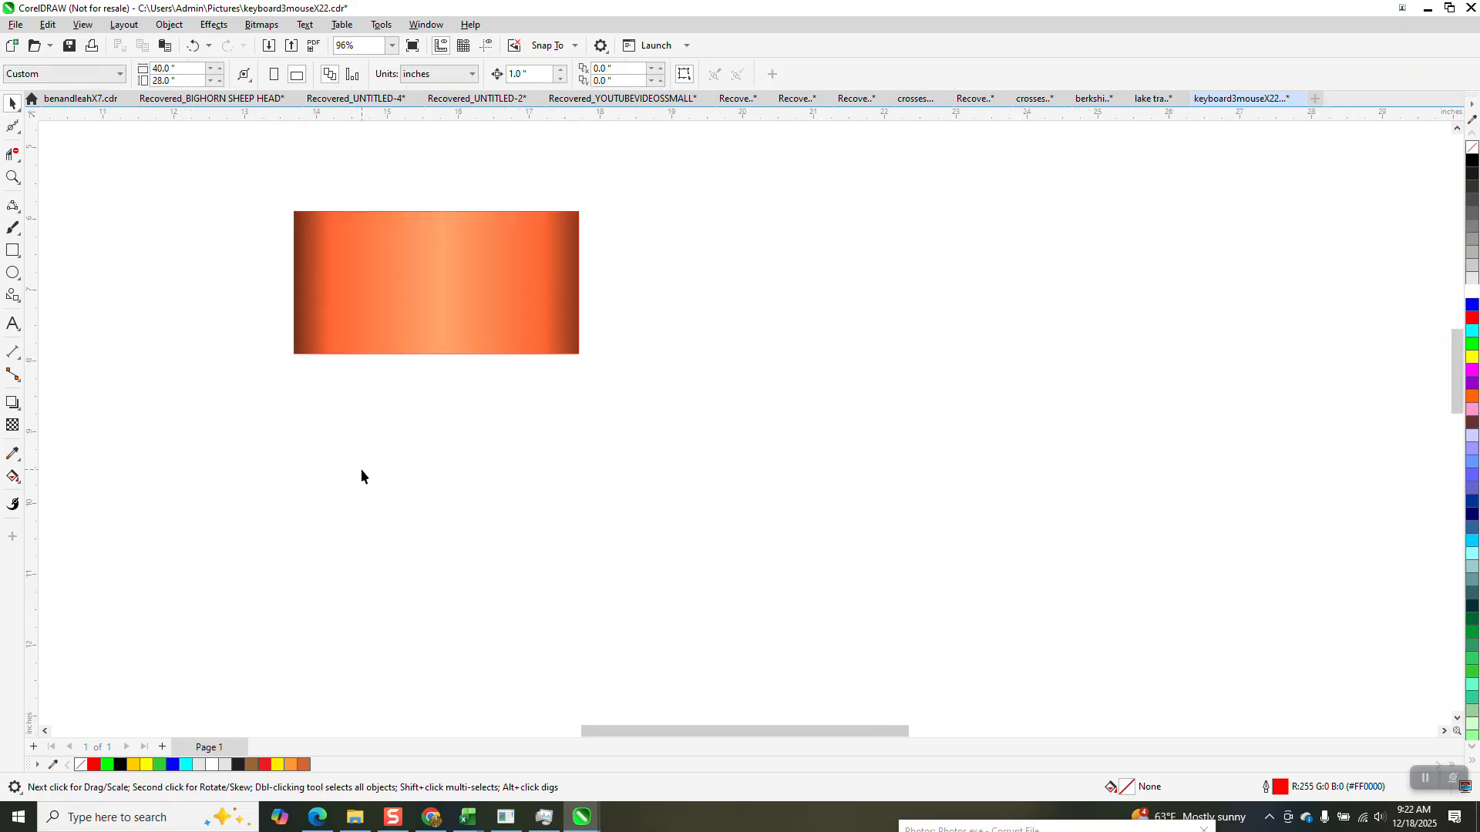
pyautogui.click(343, 228)
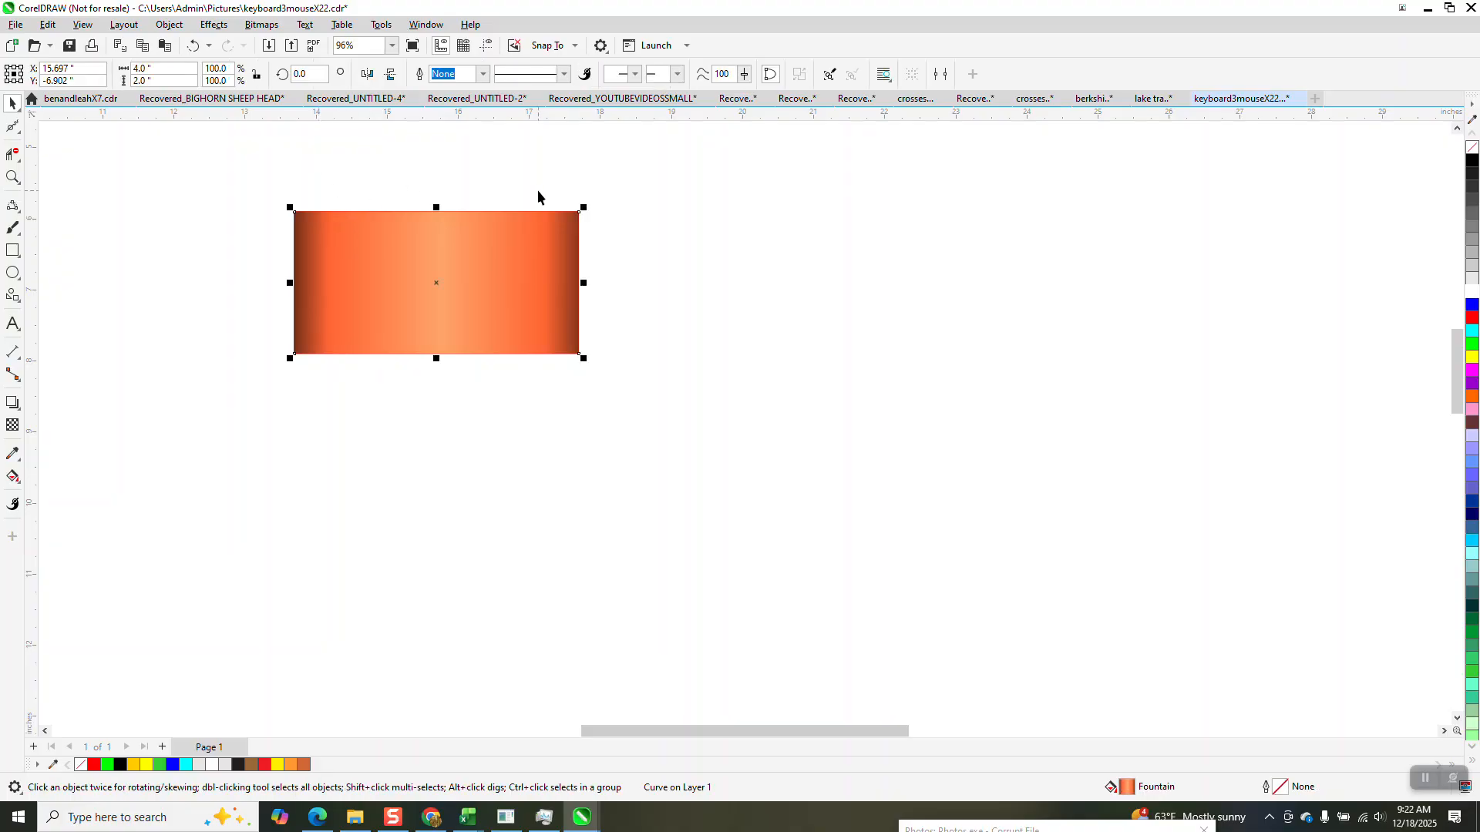
pyautogui.click(601, 143)
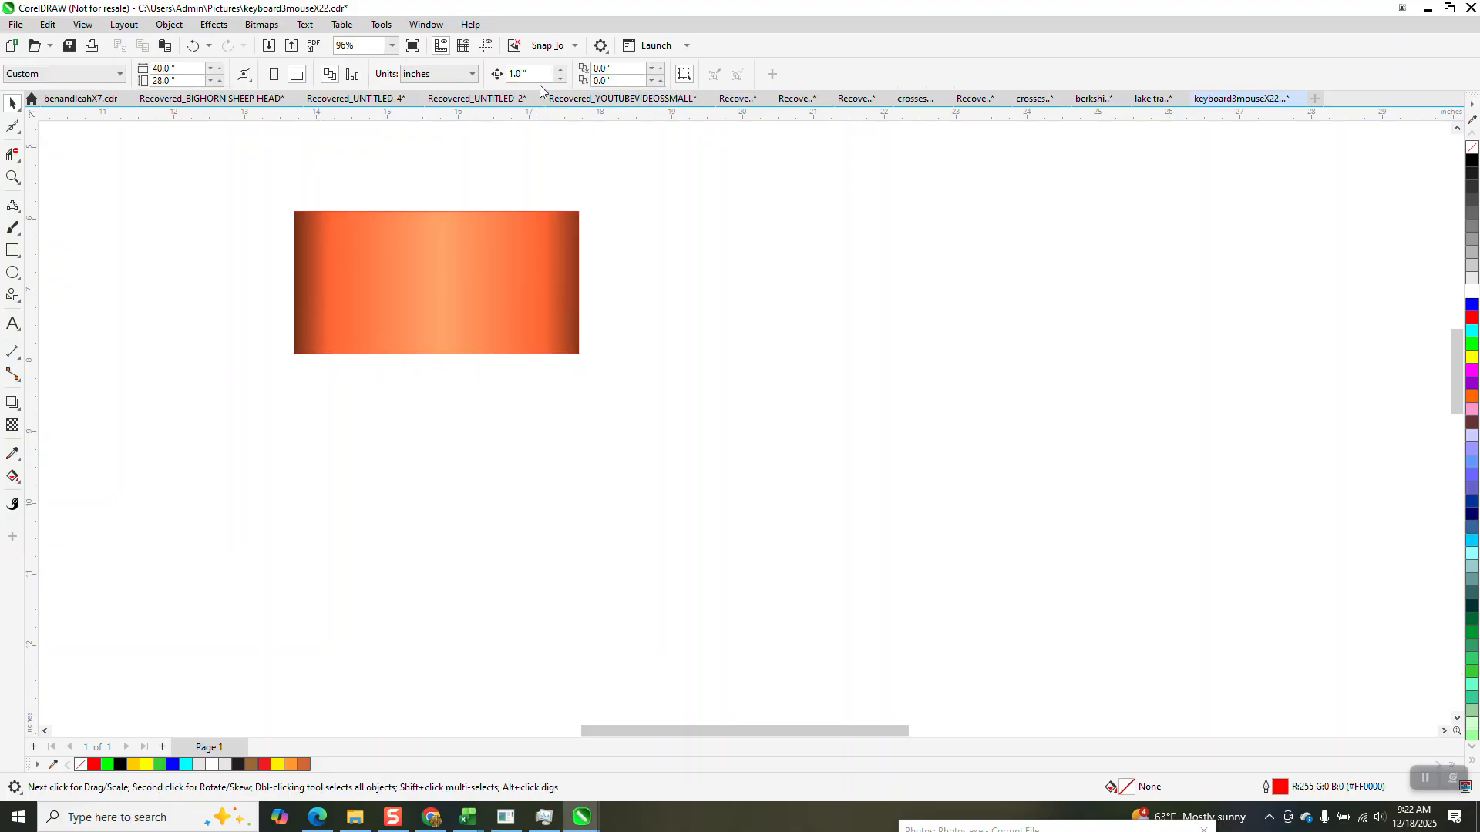
pyautogui.click(509, 74)
pyautogui.click(463, 250)
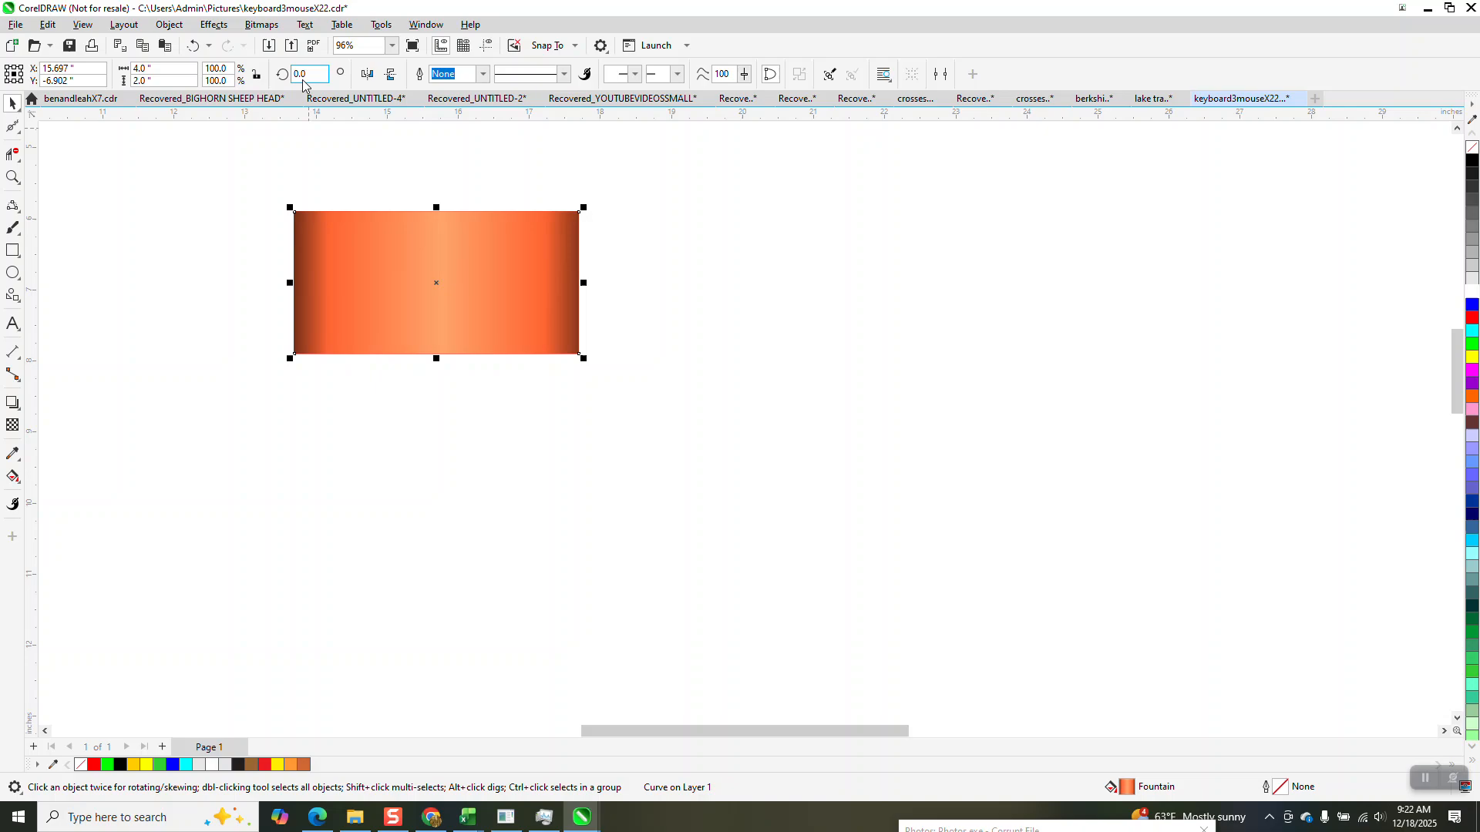
pyautogui.write('90')
pyautogui.press('Return')
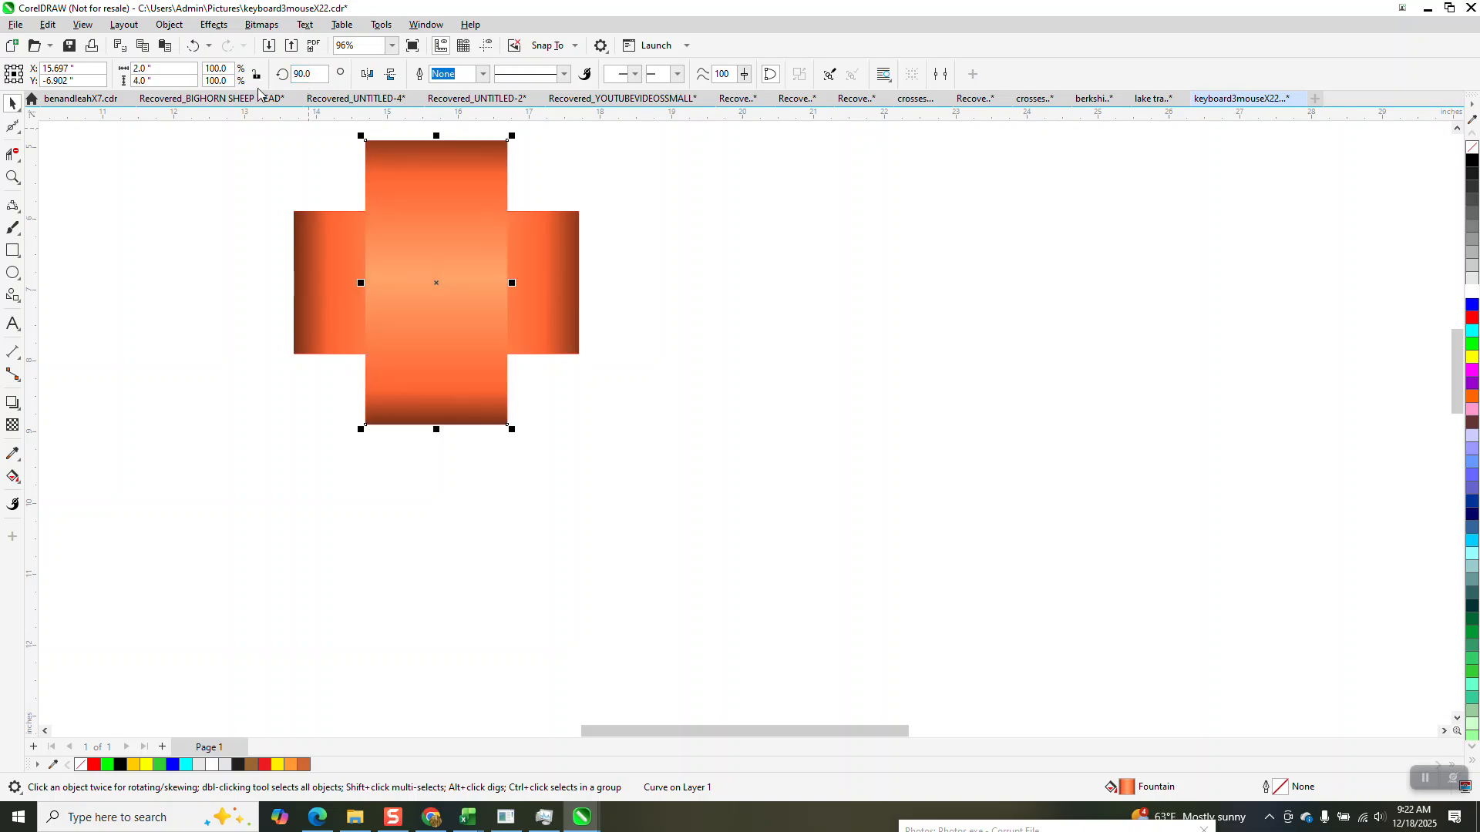
# Move the vertical strip 3 inches right so it butts against the end of the horizontal strip.
pyautogui.press('Right')
pyautogui.press('Right')
pyautogui.press('Right')
pyautogui.scroll(-2, 282, 402)
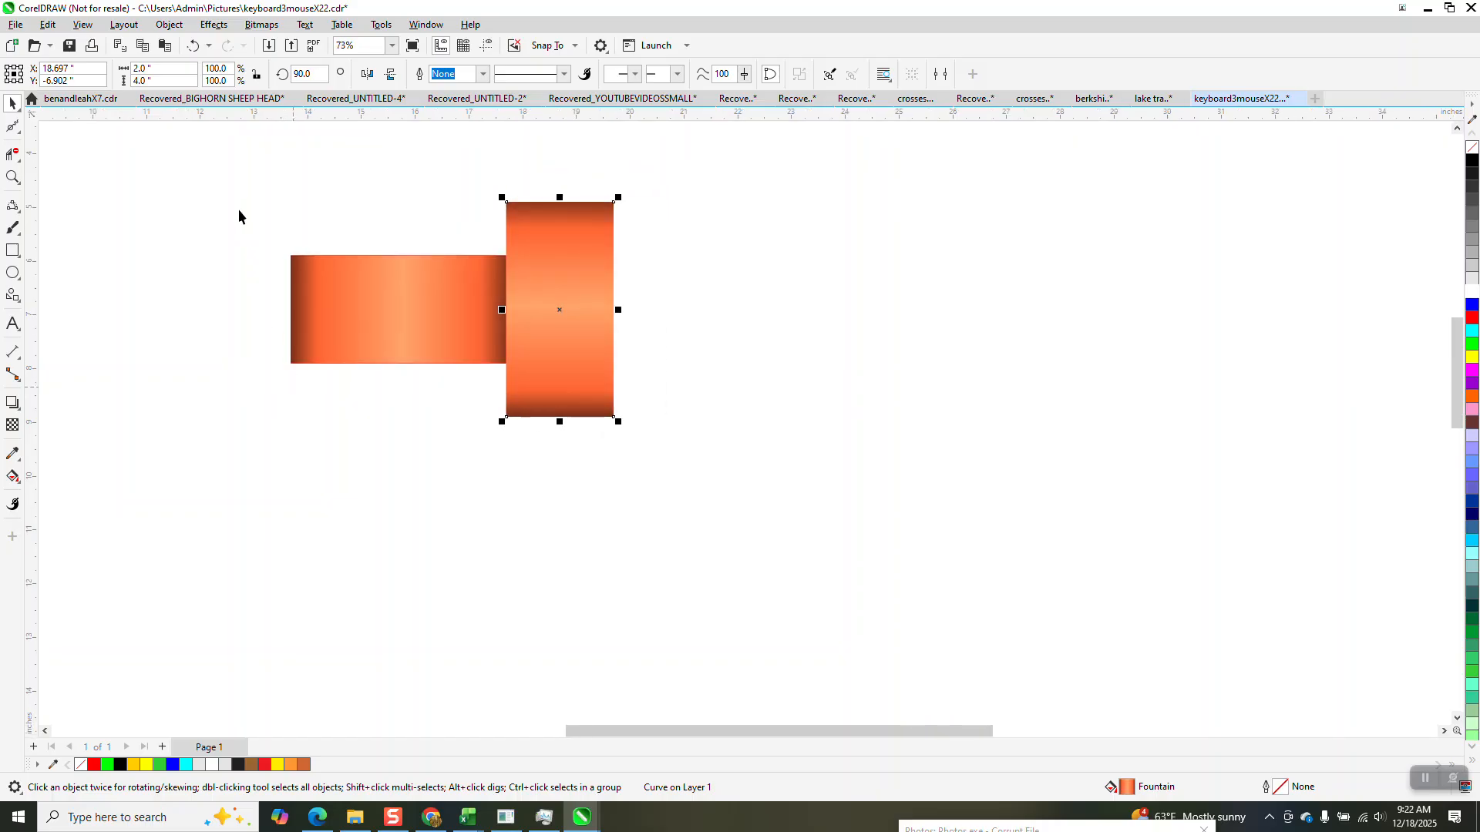
# Duplicate the horizontal and vertical strips together and move the copy 6 inches right, flush with the first pair.
pyautogui.moveTo(231, 174); pyautogui.dragTo(749, 478)
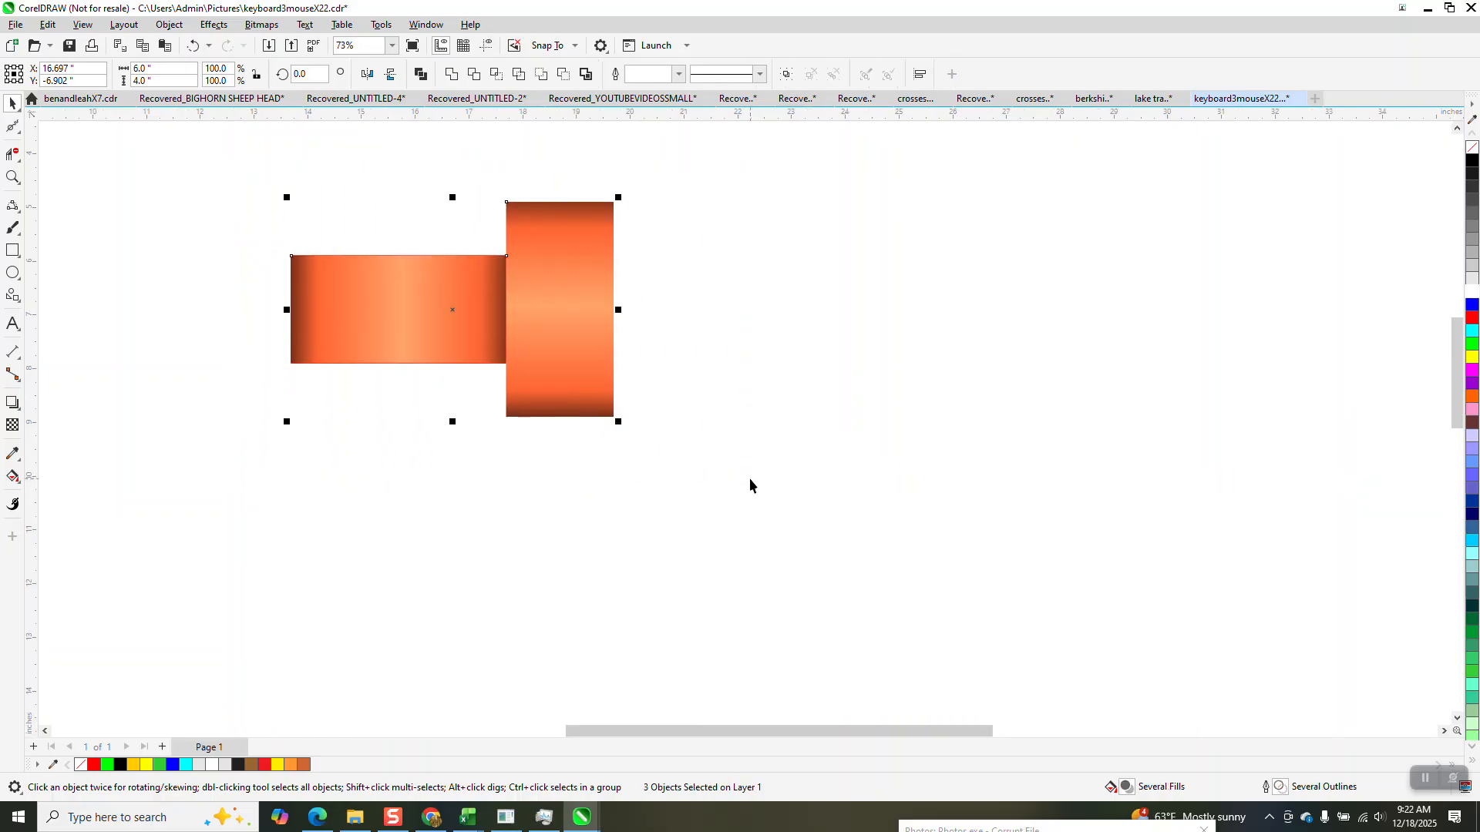
pyautogui.press('KP_Add')
pyautogui.press('Right')
pyautogui.press('Right')
pyautogui.press('Right')
pyautogui.press('Right')
pyautogui.press('Right')
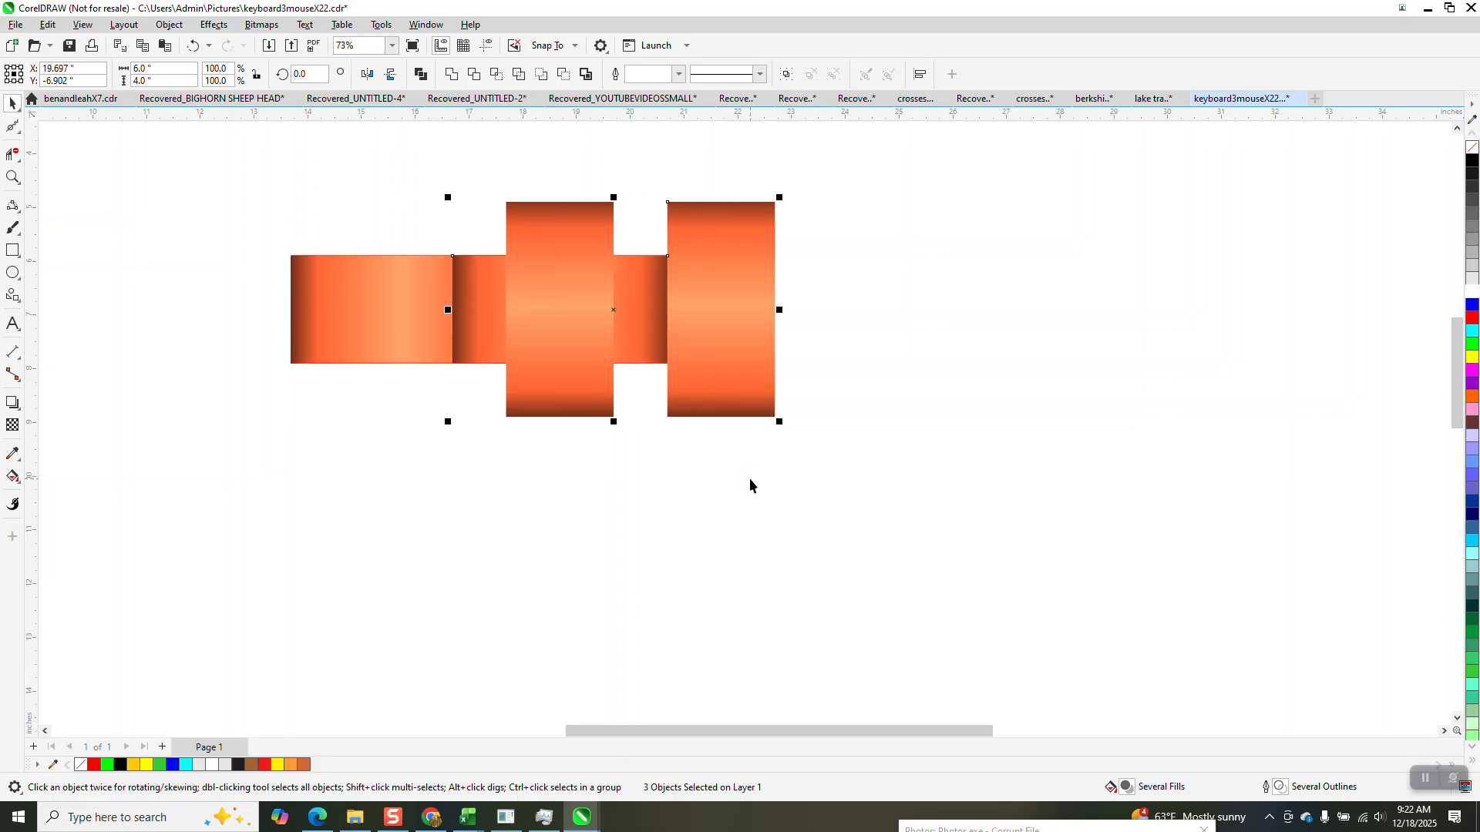
pyautogui.press('Right')
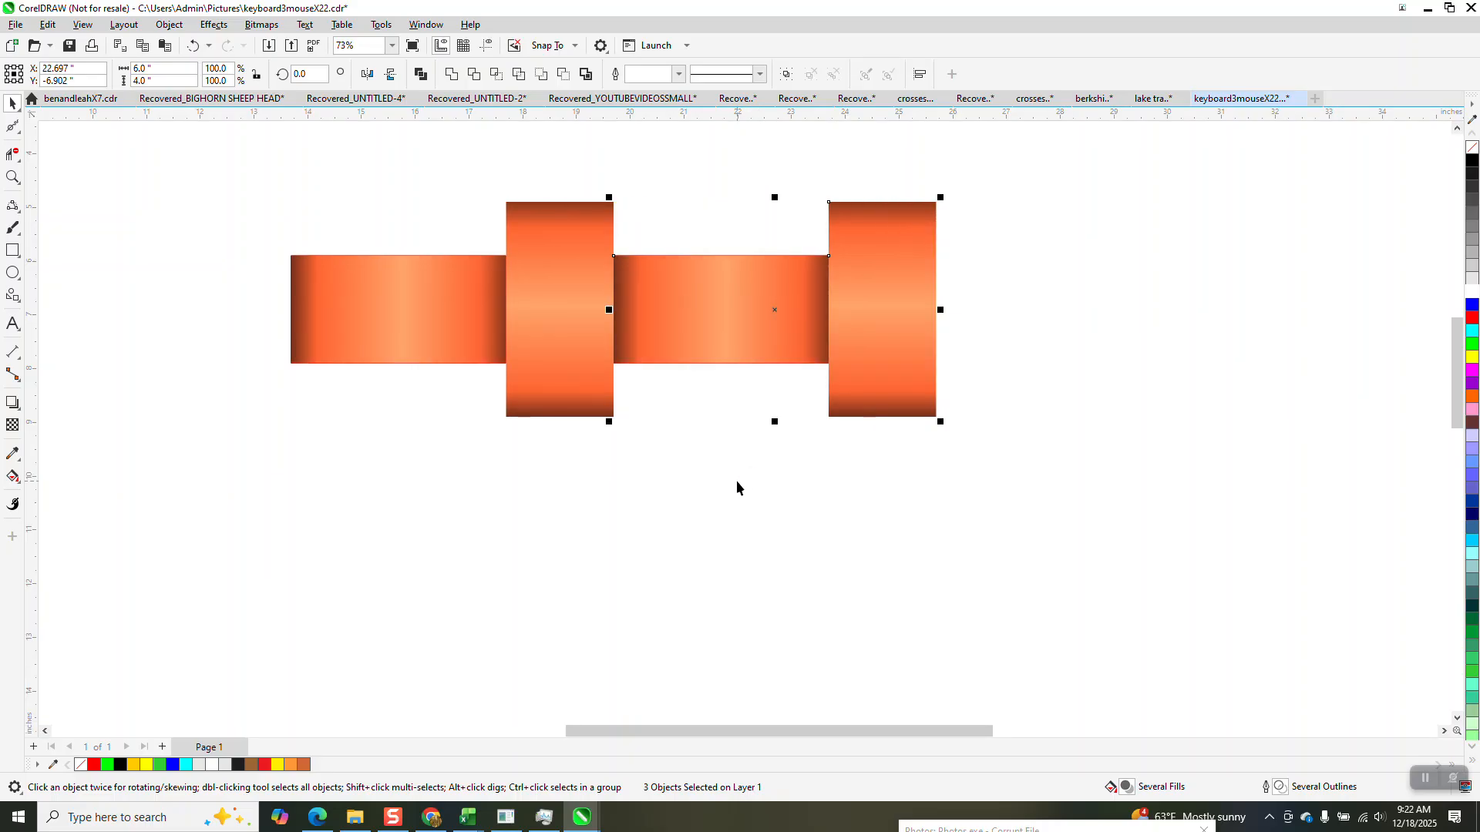
# Repeat the 6-inch duplication four more times to form a row of six strip pairs, and select the whole row.
pyautogui.hotkey('ctrl', 'd')
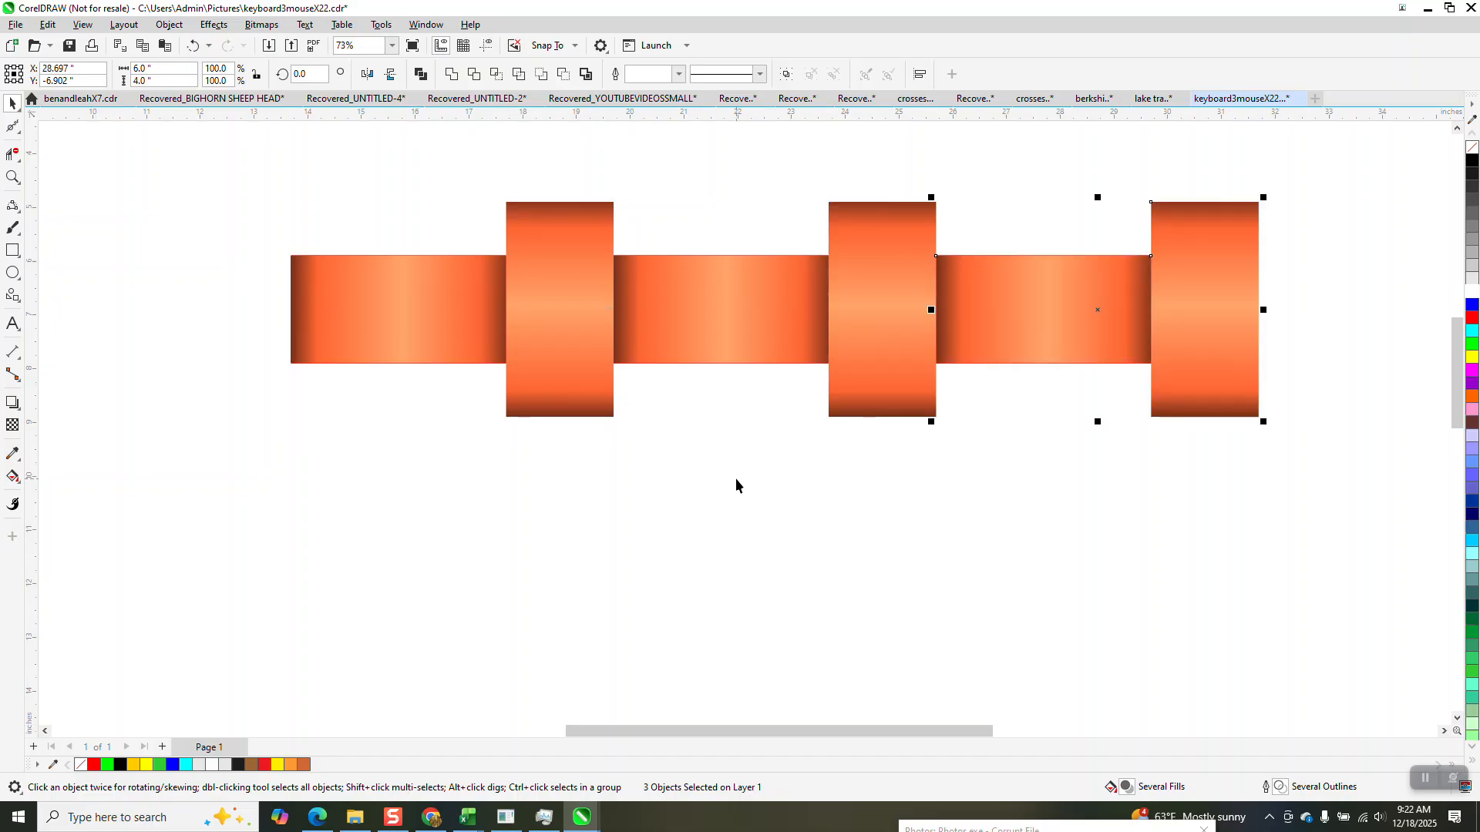
pyautogui.scroll(-4, 694, 471)
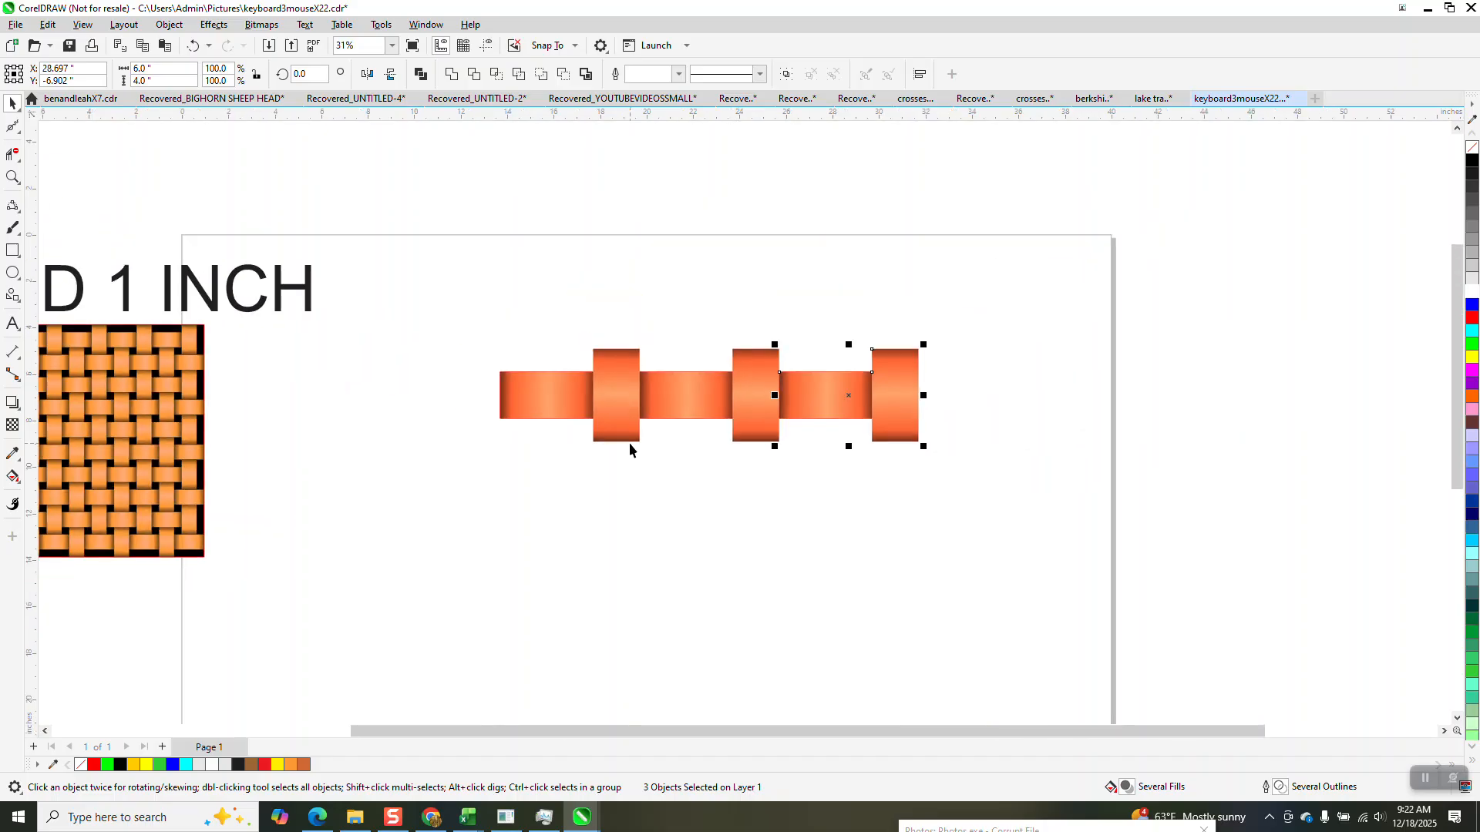
pyautogui.hotkey('ctrl', 'd')
pyautogui.hotkey('ctrl', 'd')
pyautogui.hotkey('ctrl', 'd')
pyautogui.moveTo(476, 300); pyautogui.dragTo(1379, 520)
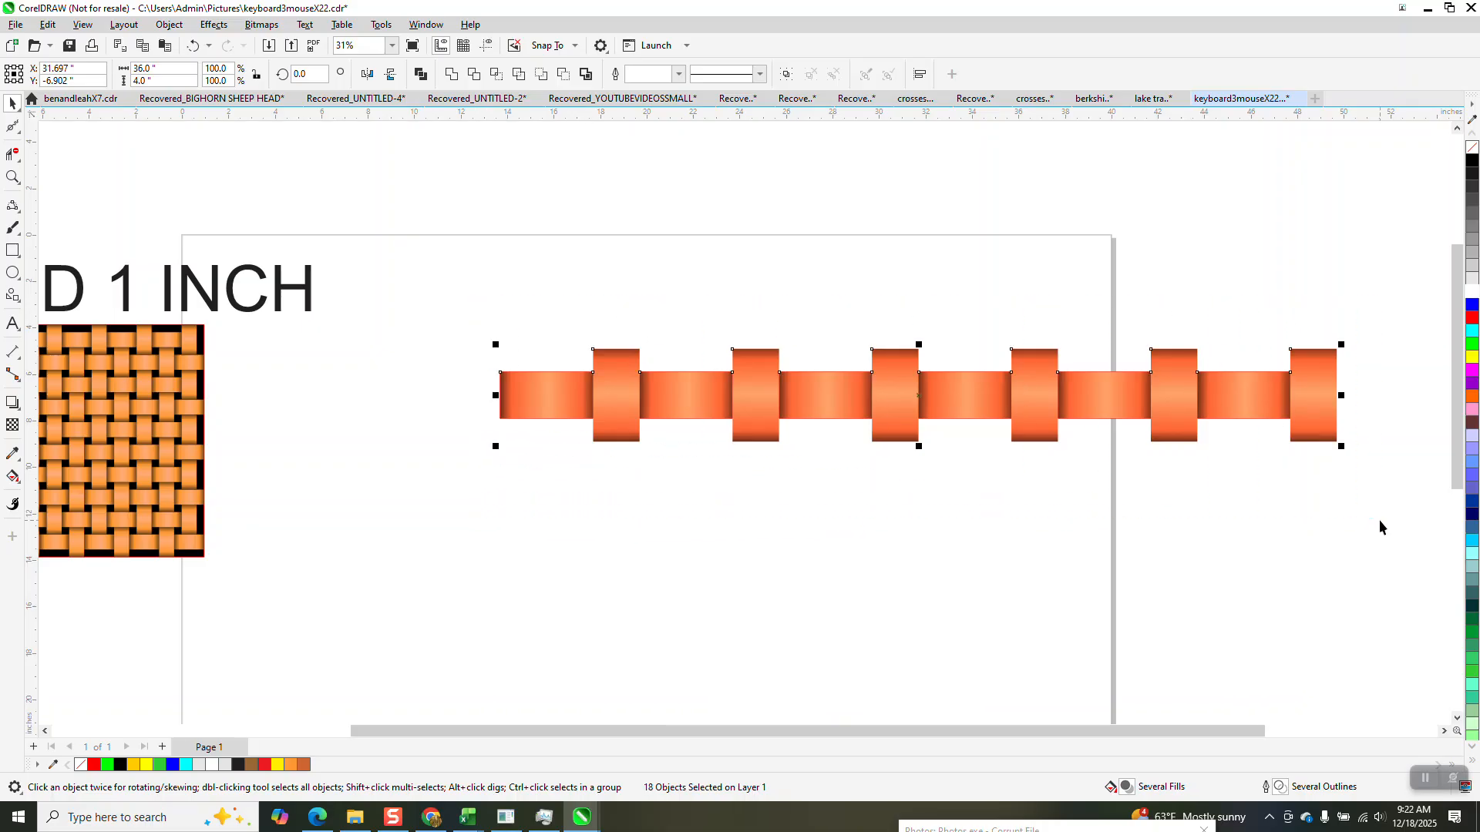
# Duplicate the row of six strip pairs and move the copy 3 inches down and 3 inches left.
pyautogui.press('KP_Add')
pyautogui.press('Down')
pyautogui.press('Down')
pyautogui.press('Down')
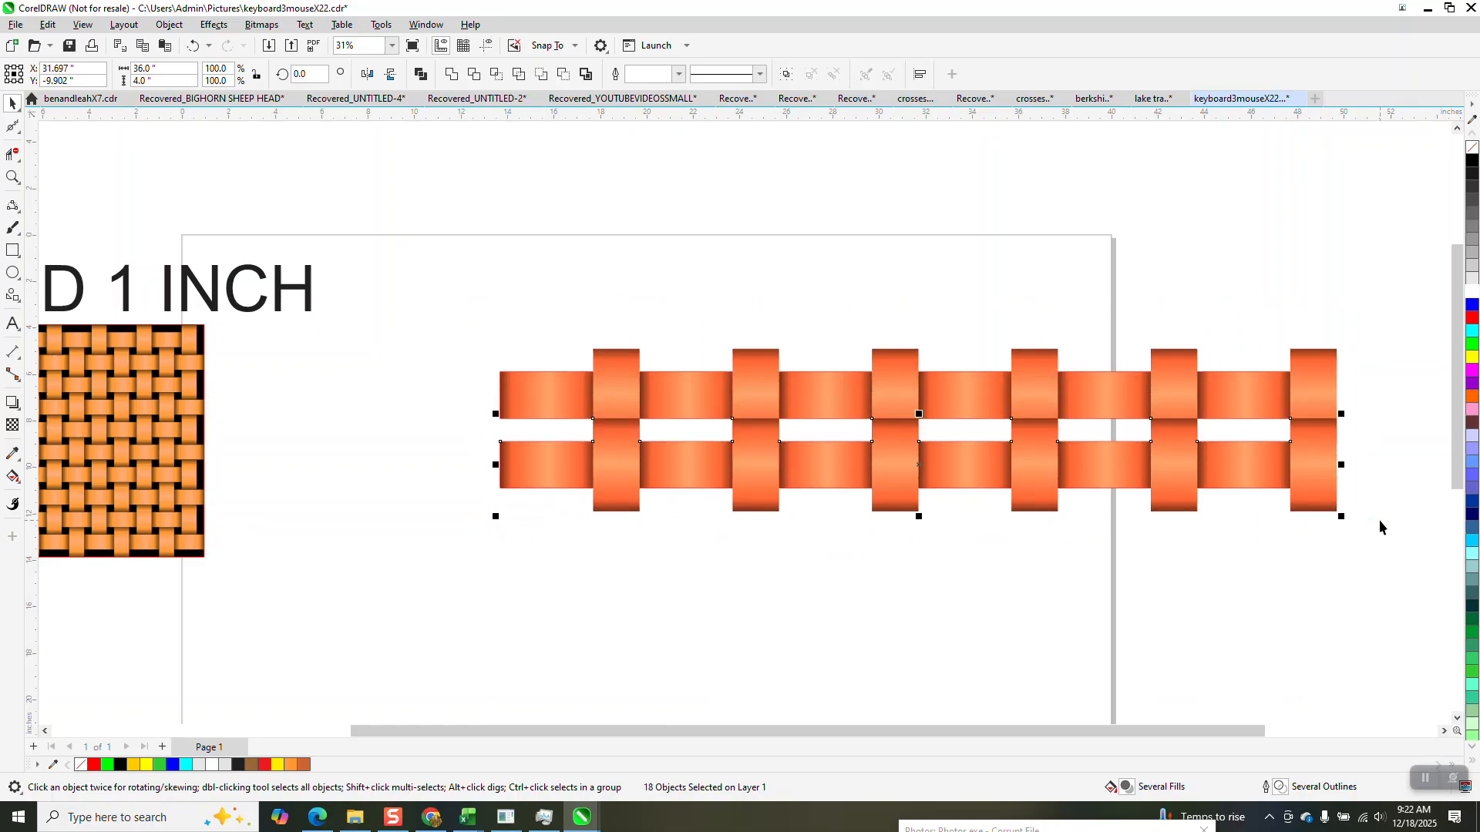
pyautogui.press('Left')
pyautogui.press('Left')
pyautogui.press('Left')
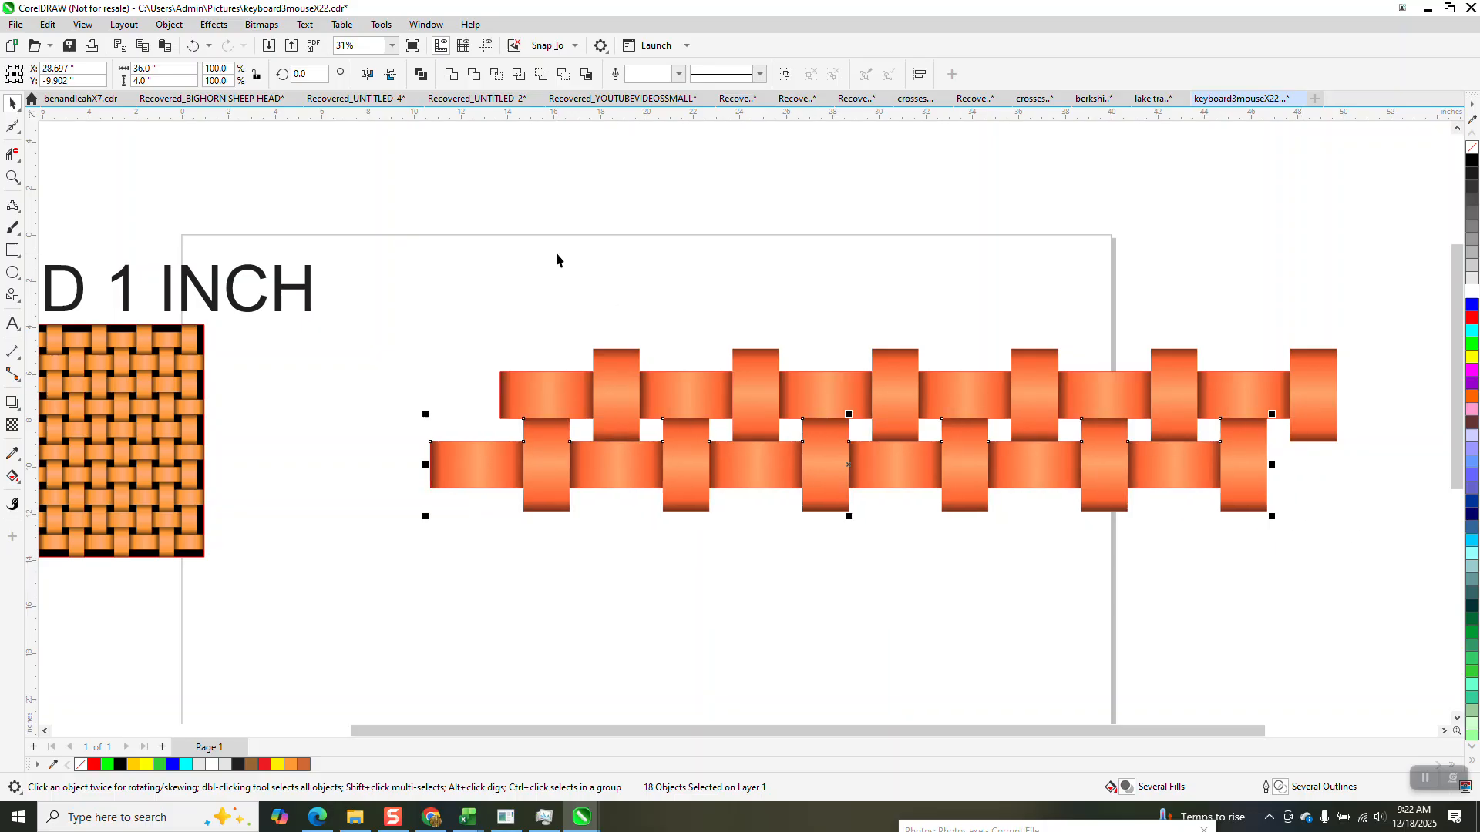
# Select both staggered rows, duplicate them and move the copy 6 inches down.
pyautogui.scroll(-1, 504, 225)
pyautogui.moveTo(424, 255); pyautogui.dragTo(1216, 534)
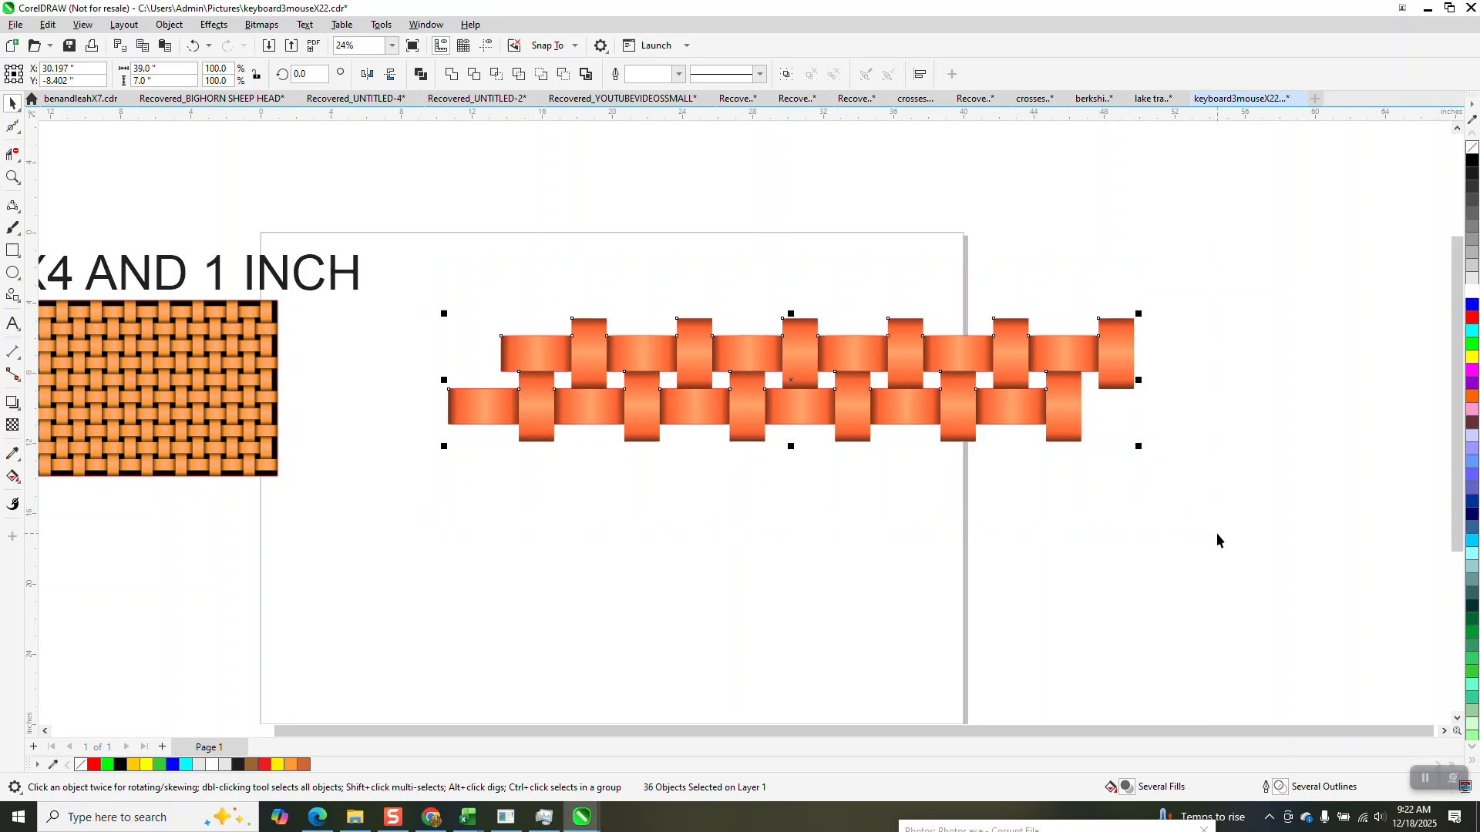
pyautogui.press('KP_Add')
pyautogui.press('Down')
pyautogui.press('Down')
pyautogui.press('Down')
pyautogui.press('Down')
pyautogui.press('Down')
pyautogui.press('Down')
pyautogui.press('Down')
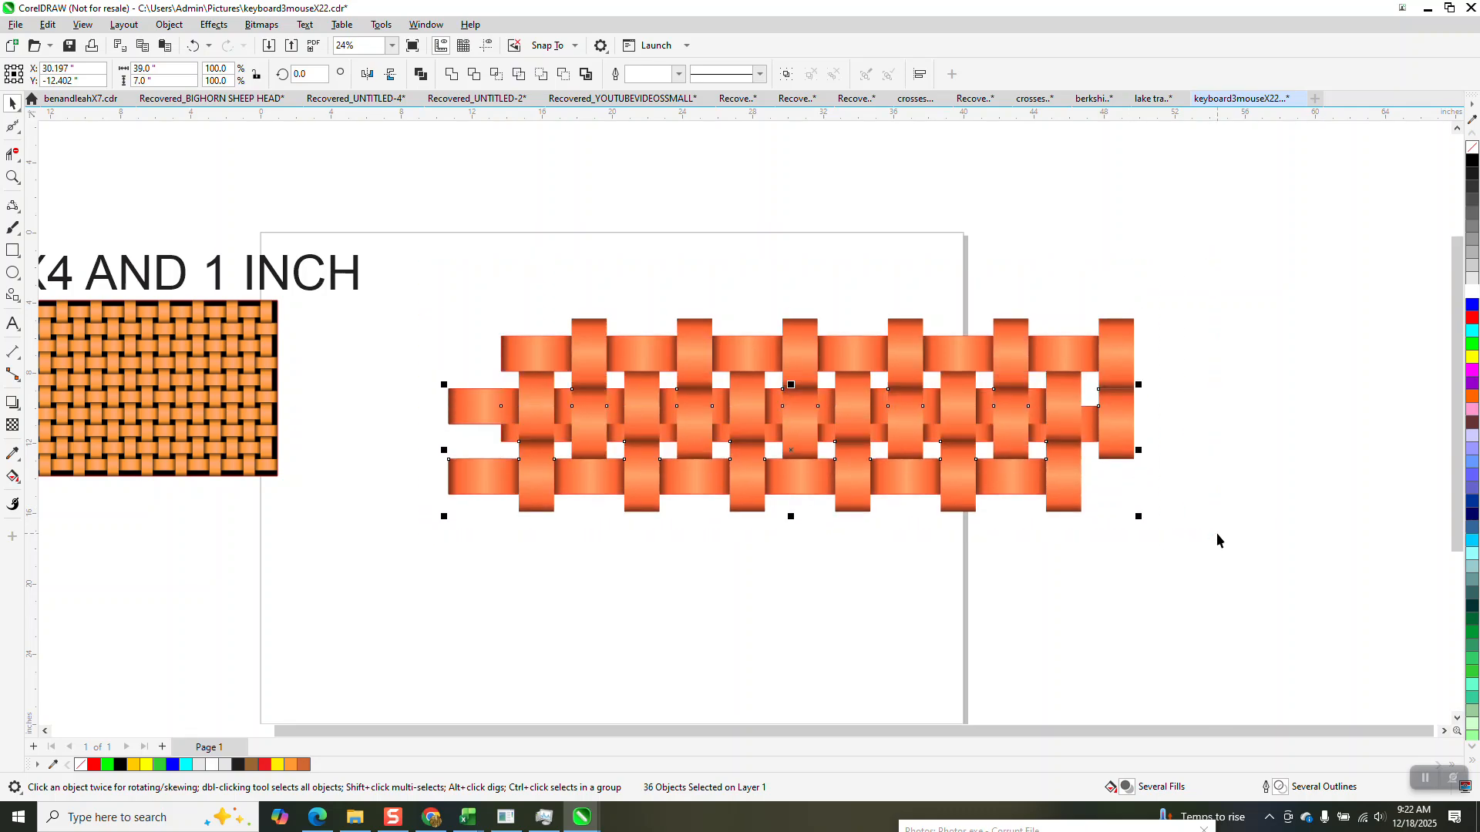
pyautogui.press('Up')
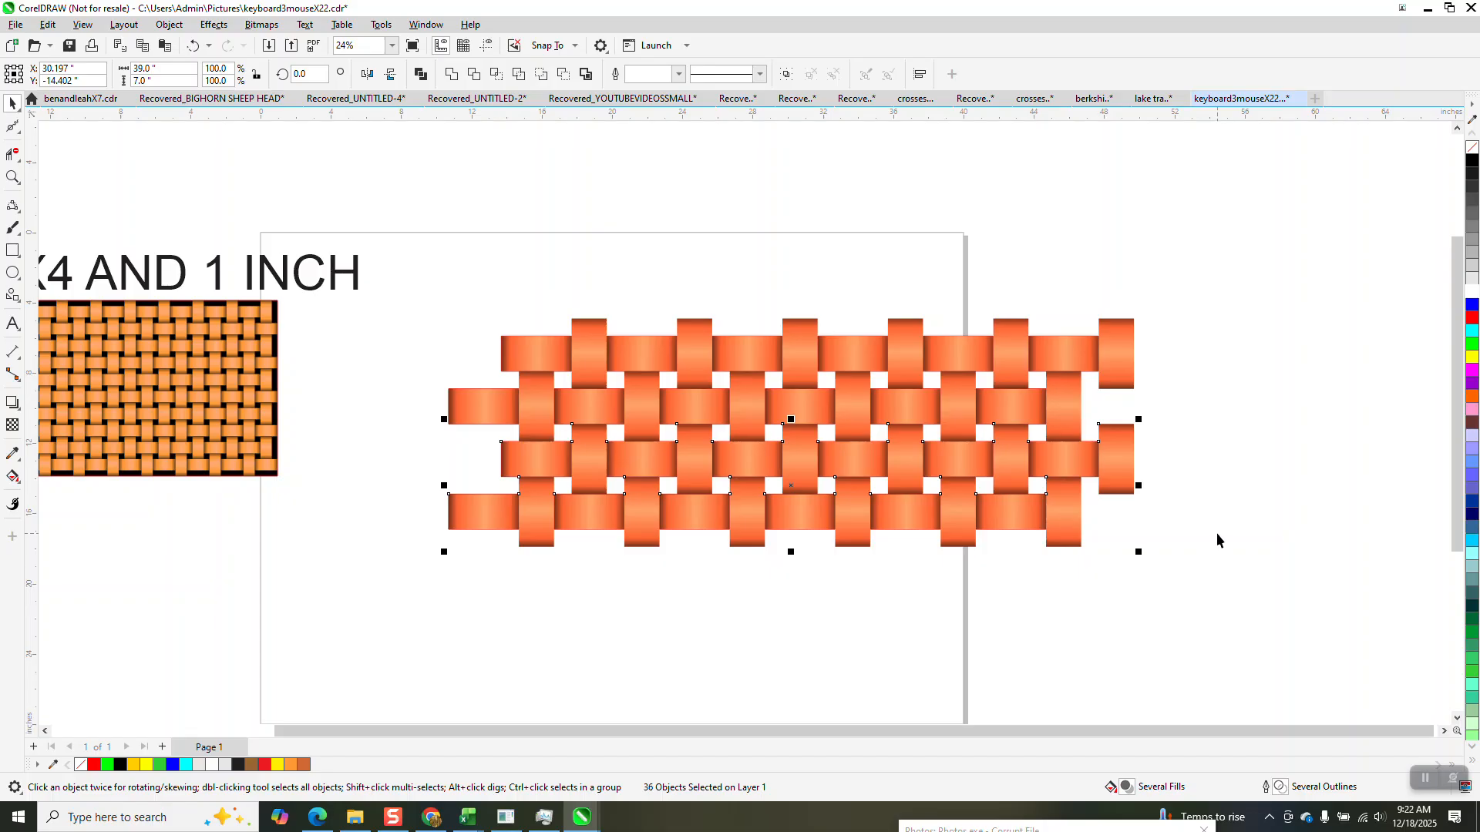
# Repeat the 6-inch downward duplication three more times to build ten staggered rows, and clear the selection.
pyautogui.hotkey('ctrl', 'd')
pyautogui.hotkey('ctrl', 'd')
pyautogui.hotkey('ctrl', 'd')
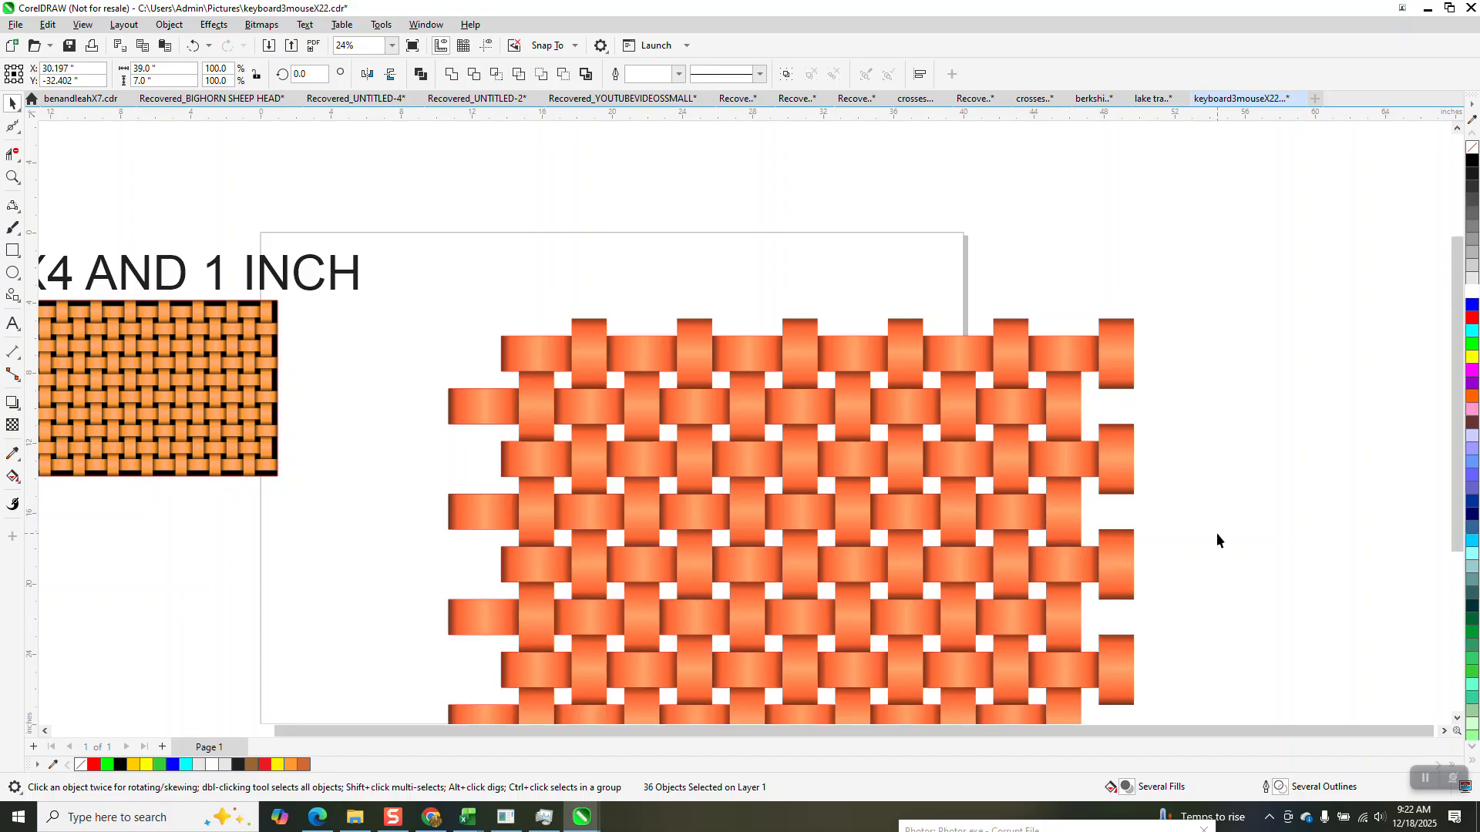
pyautogui.scroll(-1, 1119, 414)
pyautogui.click(698, 245)
pyautogui.scroll(-1, 690, 258)
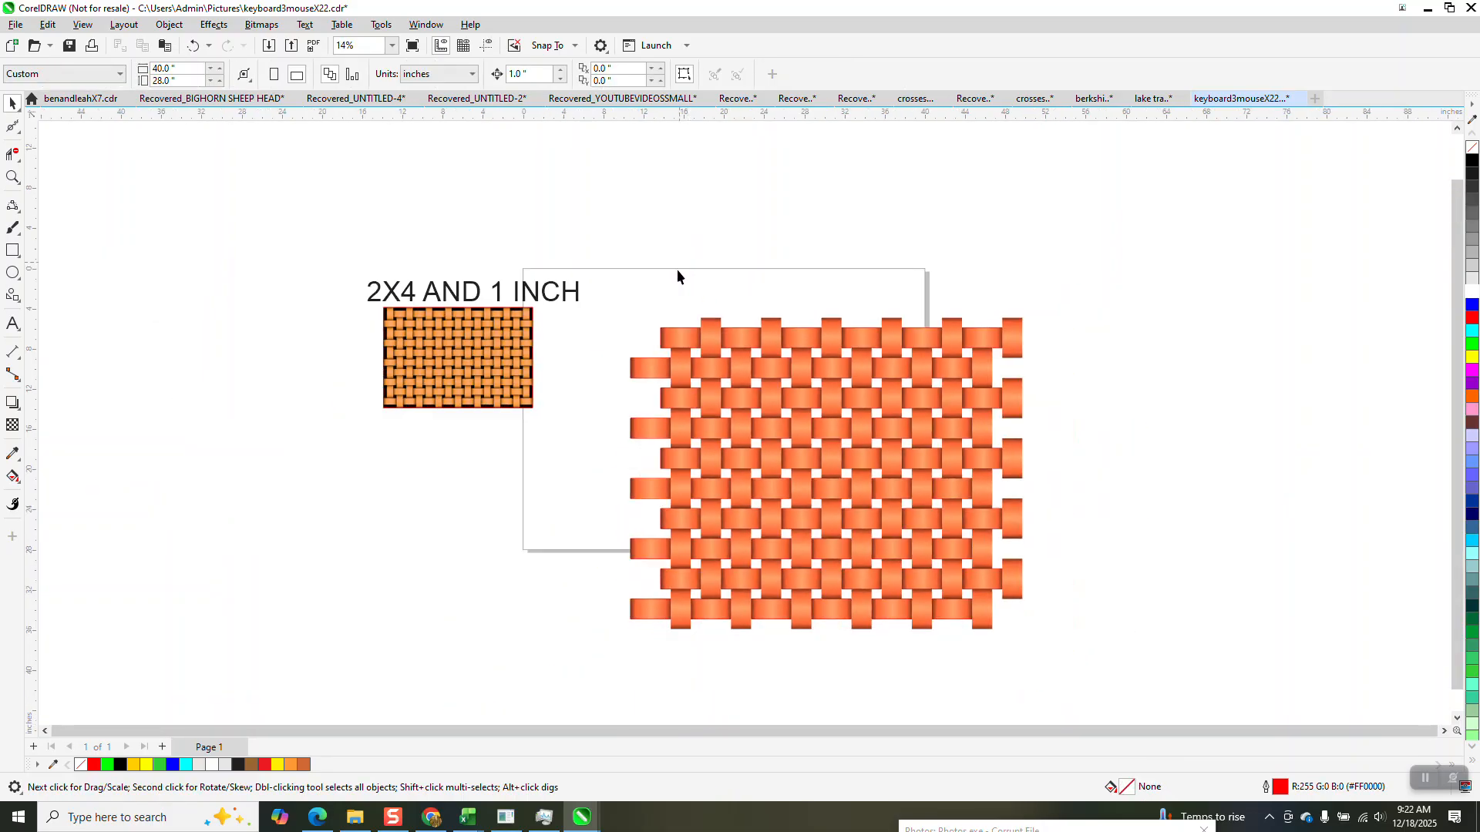
# Delete the five horizontal strips protruding from the weave's left edge, together with the outline rectangles beneath them.
pyautogui.click(649, 371)
pyautogui.press('Delete')
pyautogui.click(635, 372)
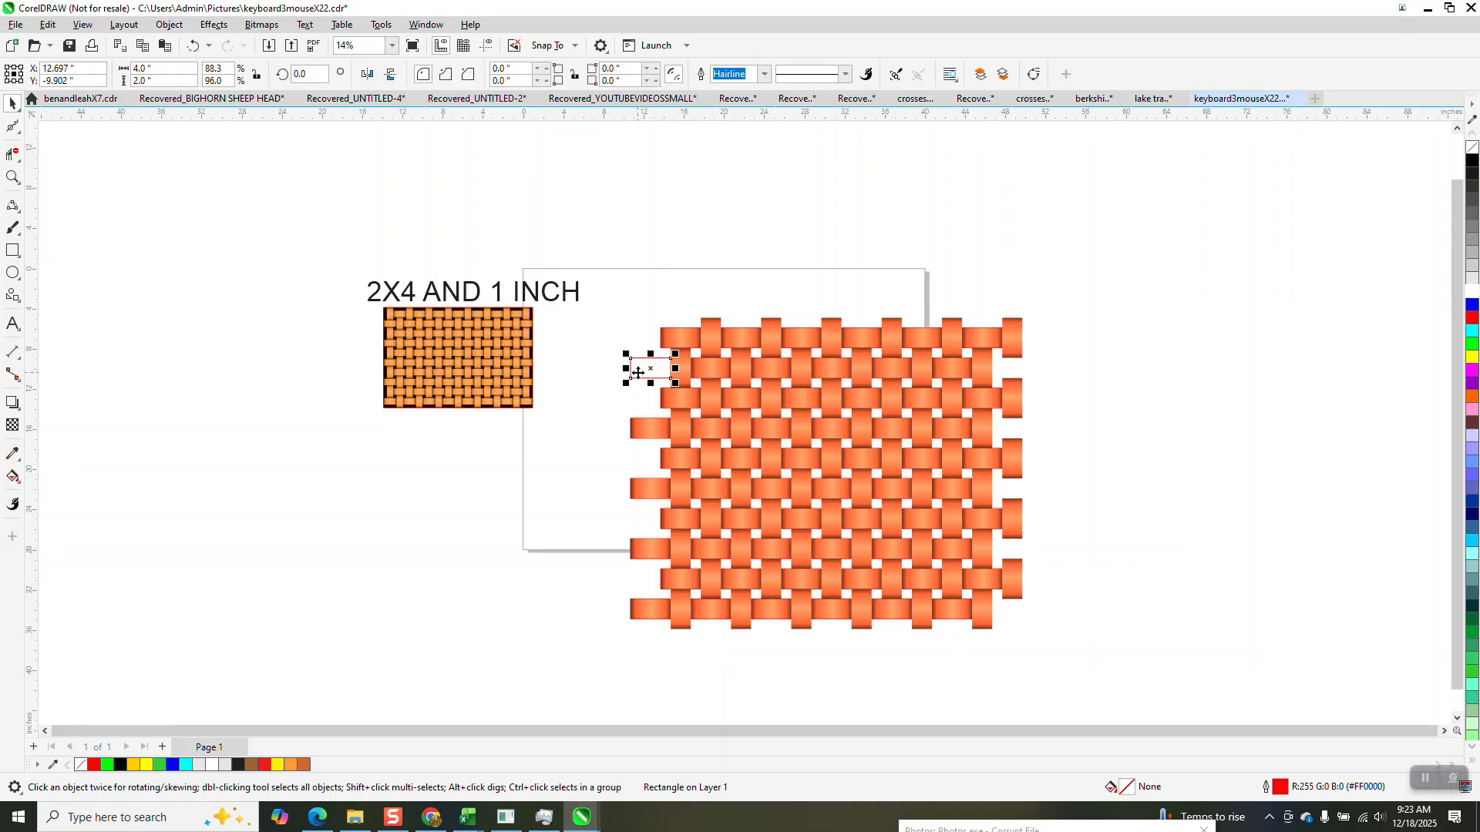
pyautogui.press('Delete')
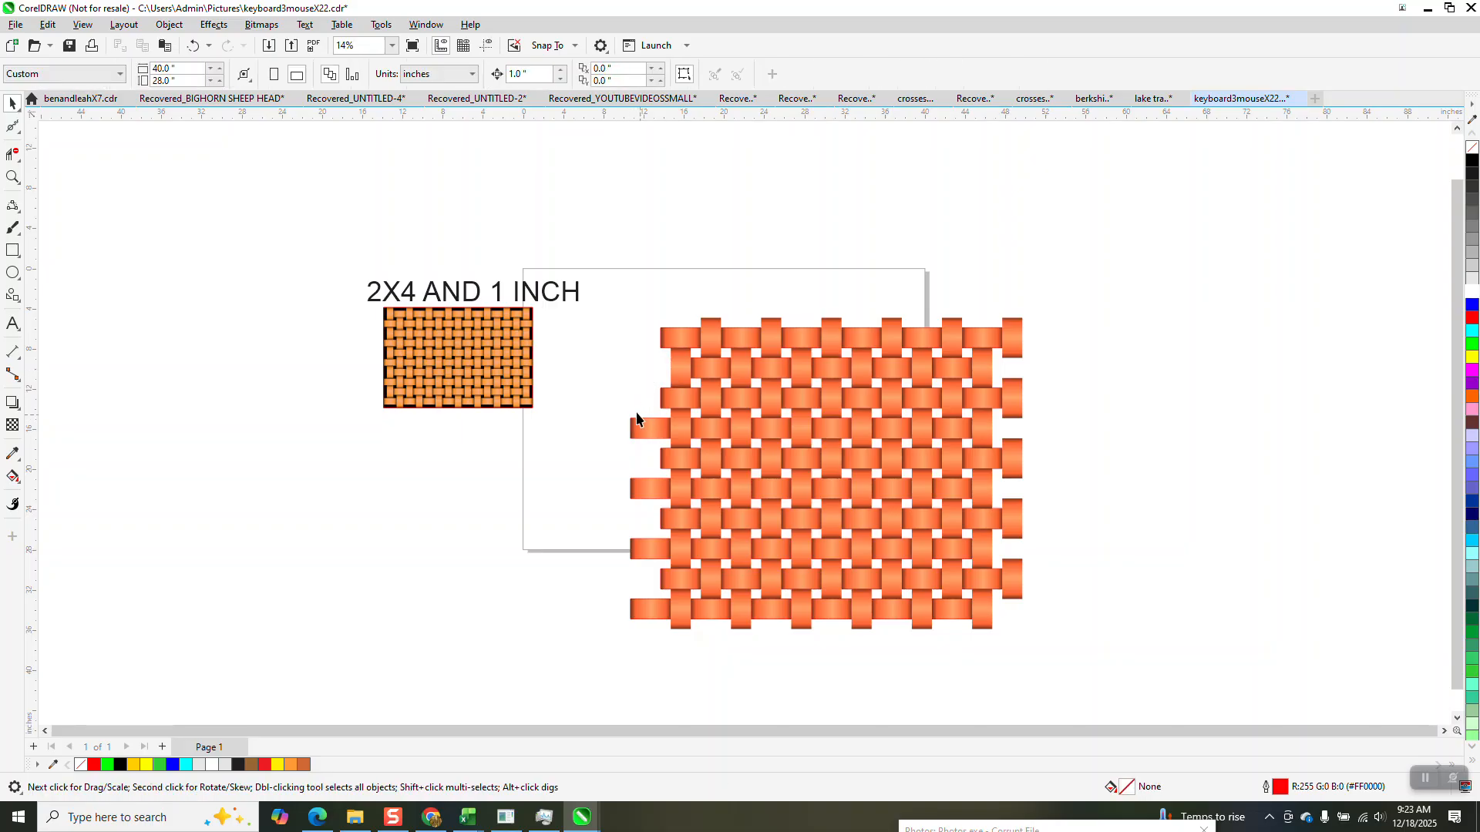
pyautogui.click(640, 429)
pyautogui.press('Delete')
pyautogui.click(640, 427)
pyautogui.press('Delete')
pyautogui.click(647, 486)
pyautogui.click(649, 490)
pyautogui.press('Delete')
pyautogui.click(649, 549)
pyautogui.press('Delete')
pyautogui.click(649, 549)
pyautogui.press('Delete')
pyautogui.click(651, 609)
pyautogui.press('Delete')
pyautogui.click(655, 600)
pyautogui.press('Delete')
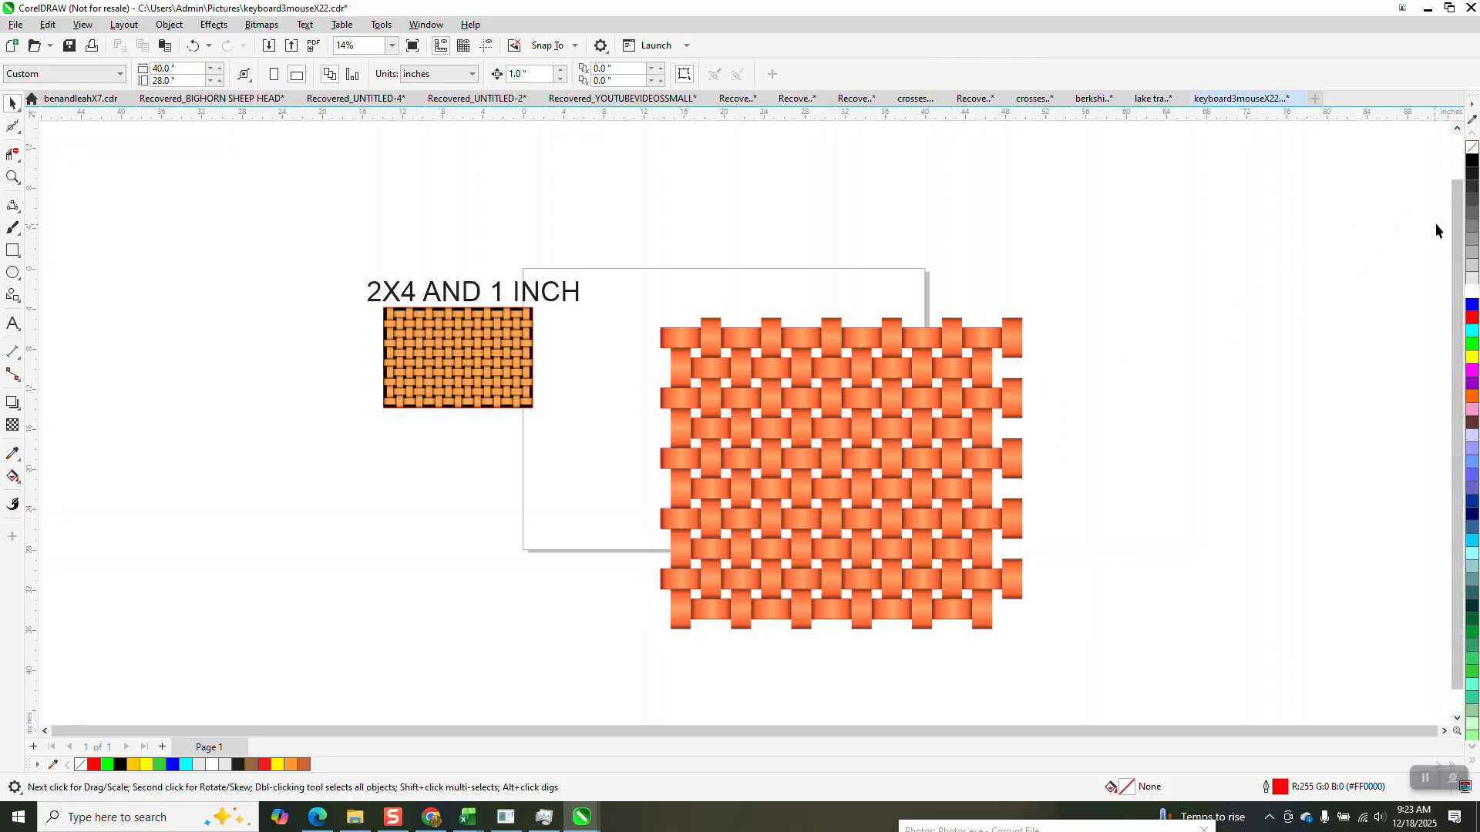
# Delete the five detached vertical strips along the weave's right edge.
pyautogui.moveTo(811, 565); pyautogui.dragTo(1280, 716)
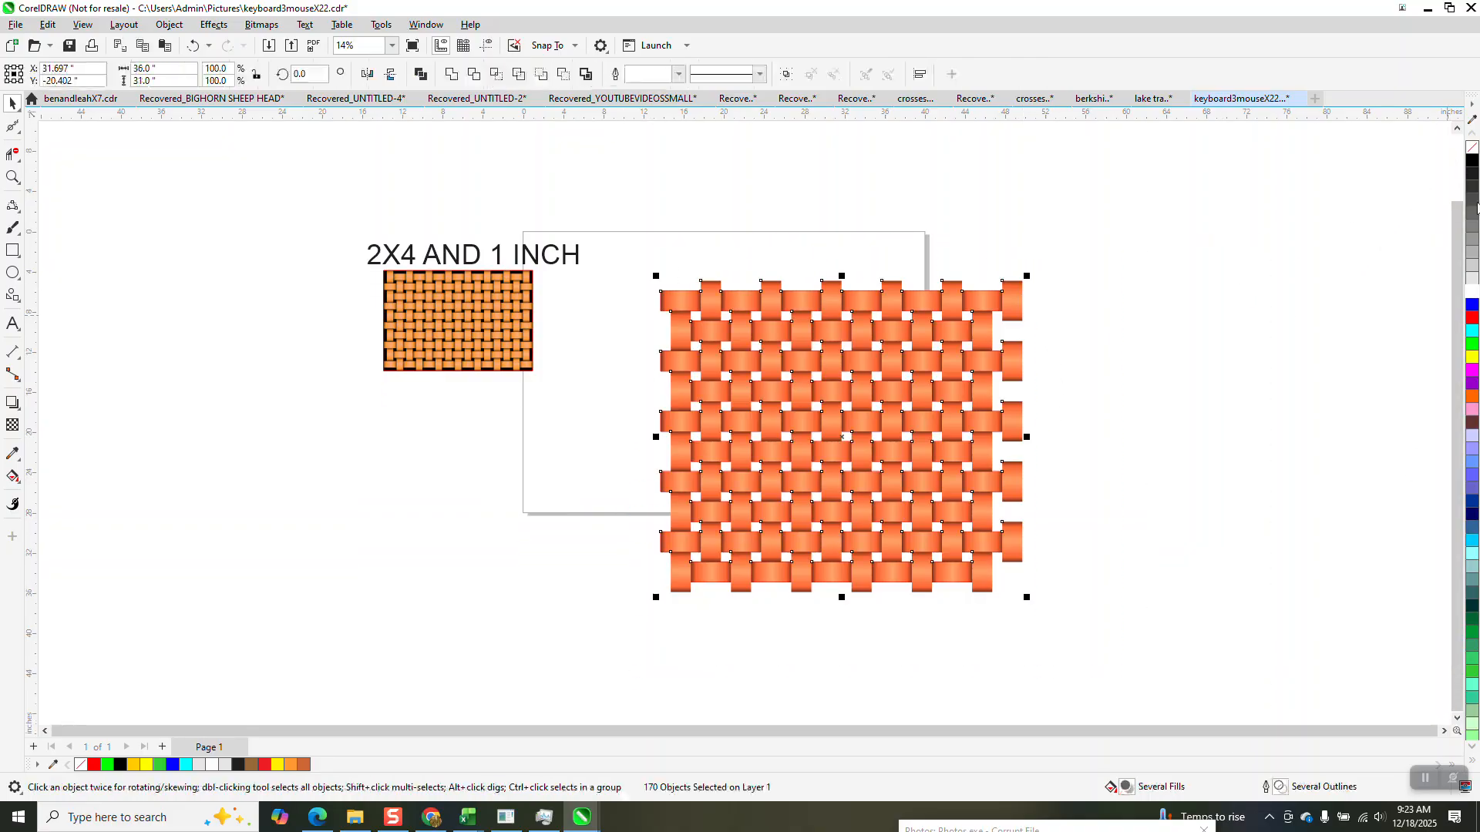
pyautogui.click(1215, 294)
pyautogui.click(1012, 301)
pyautogui.press('Delete')
pyautogui.click(1020, 366)
pyautogui.press('Delete')
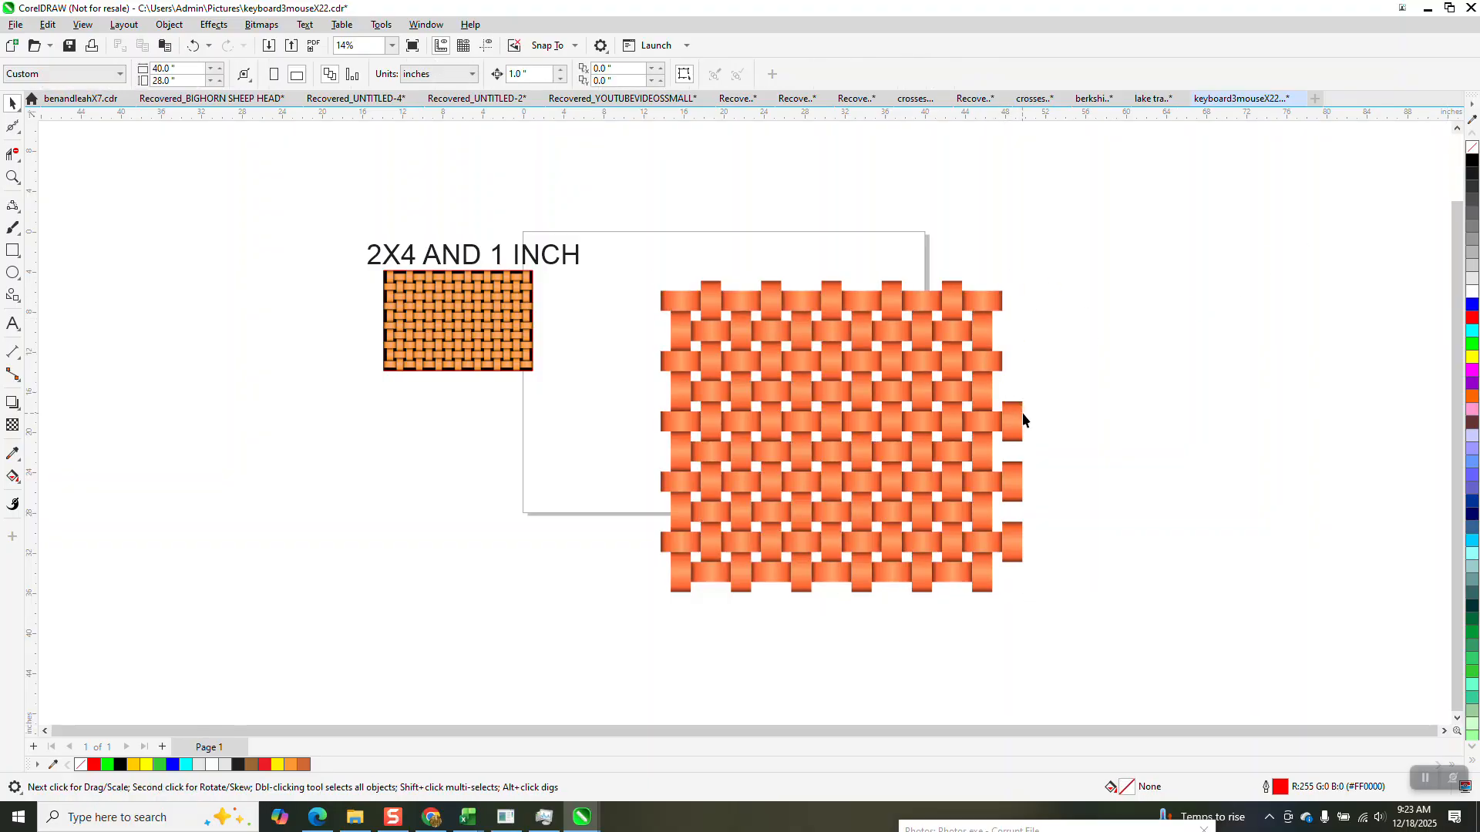
pyautogui.click(1018, 418)
pyautogui.press('Delete')
pyautogui.click(1011, 489)
pyautogui.press('Delete')
pyautogui.click(1021, 548)
pyautogui.press('Delete')
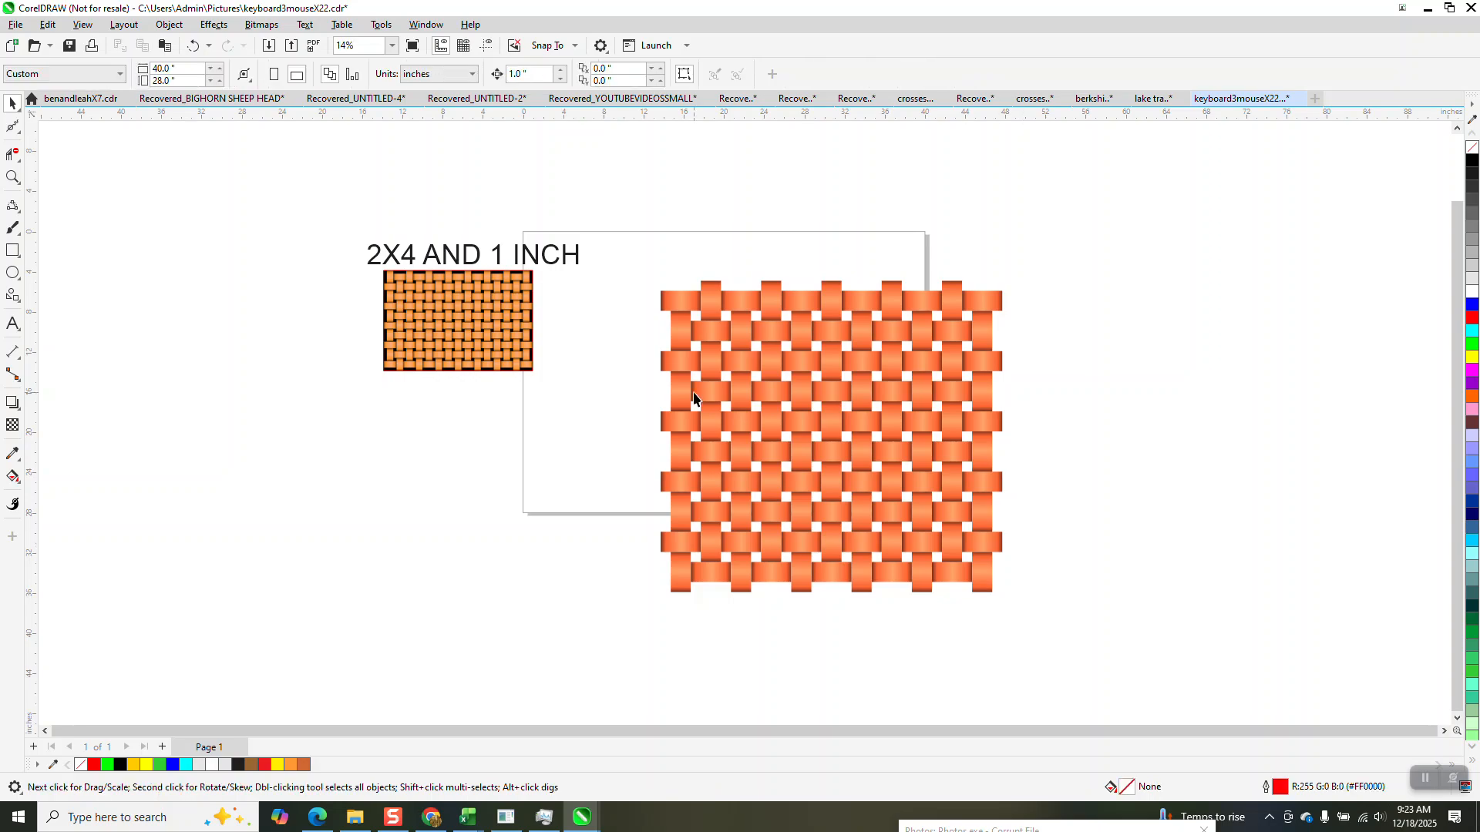
# Check the weave for leftover objects in Wireframe view, and return to Enhanced view.
pyautogui.click(82, 25)
pyautogui.click(81, 27)
pyautogui.click(80, 27)
pyautogui.click(100, 53)
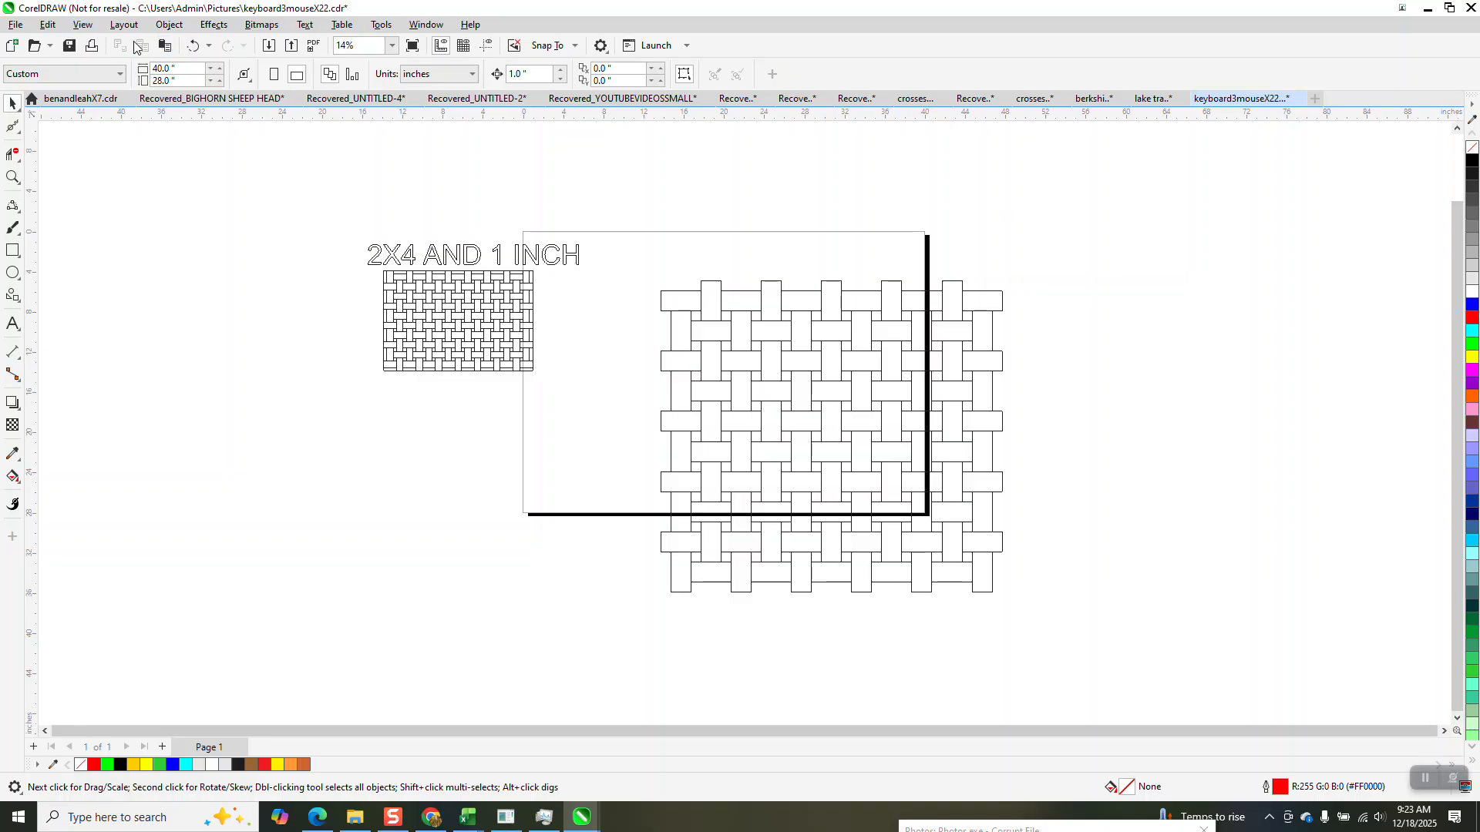
pyautogui.click(82, 25)
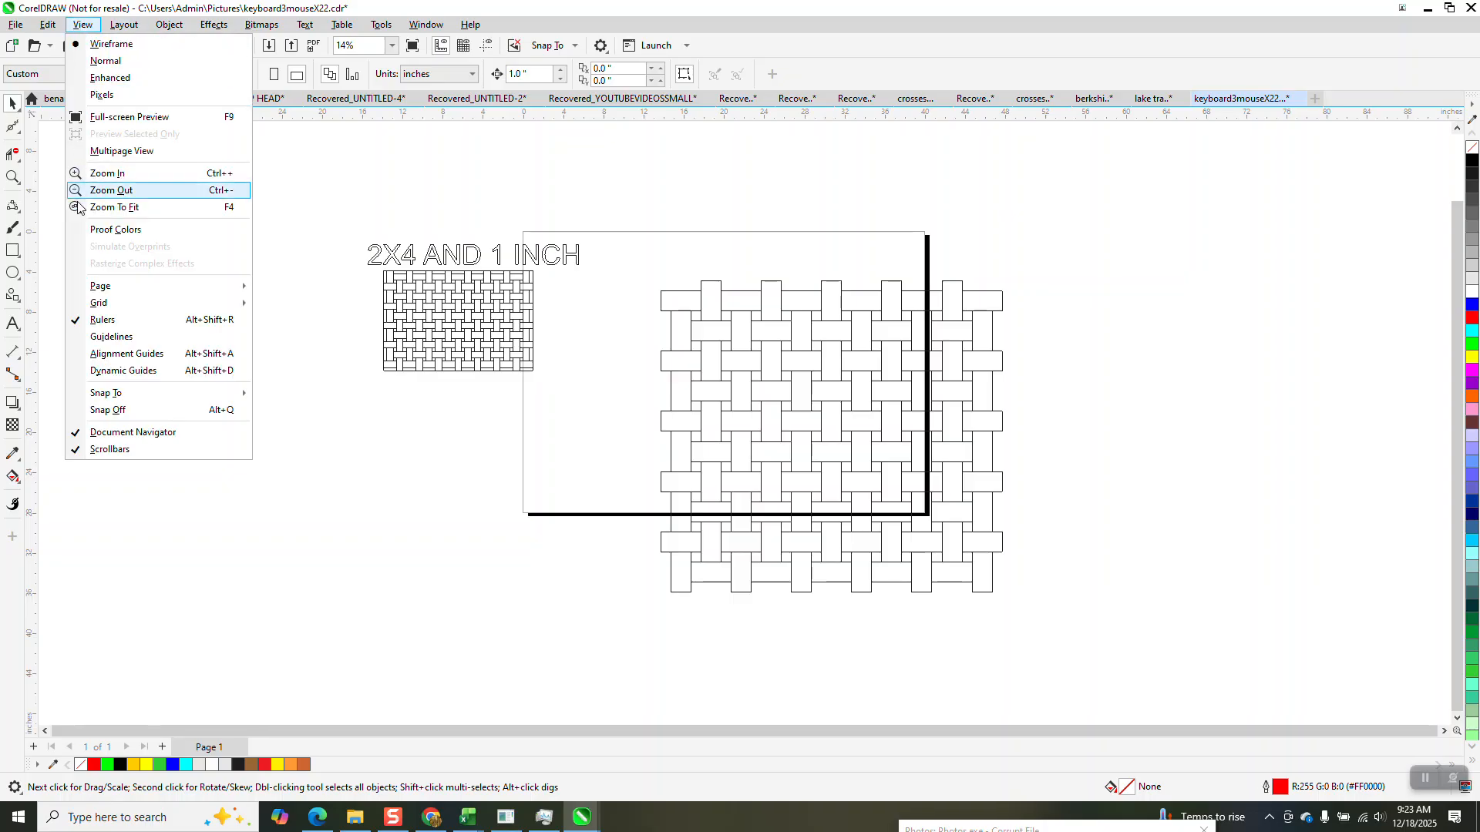
pyautogui.click(110, 80)
# Select all the weave's strips and create a 34 by 31 inch rectangle framing the selection exactly.
pyautogui.click(13, 177)
pyautogui.click(1129, 659)
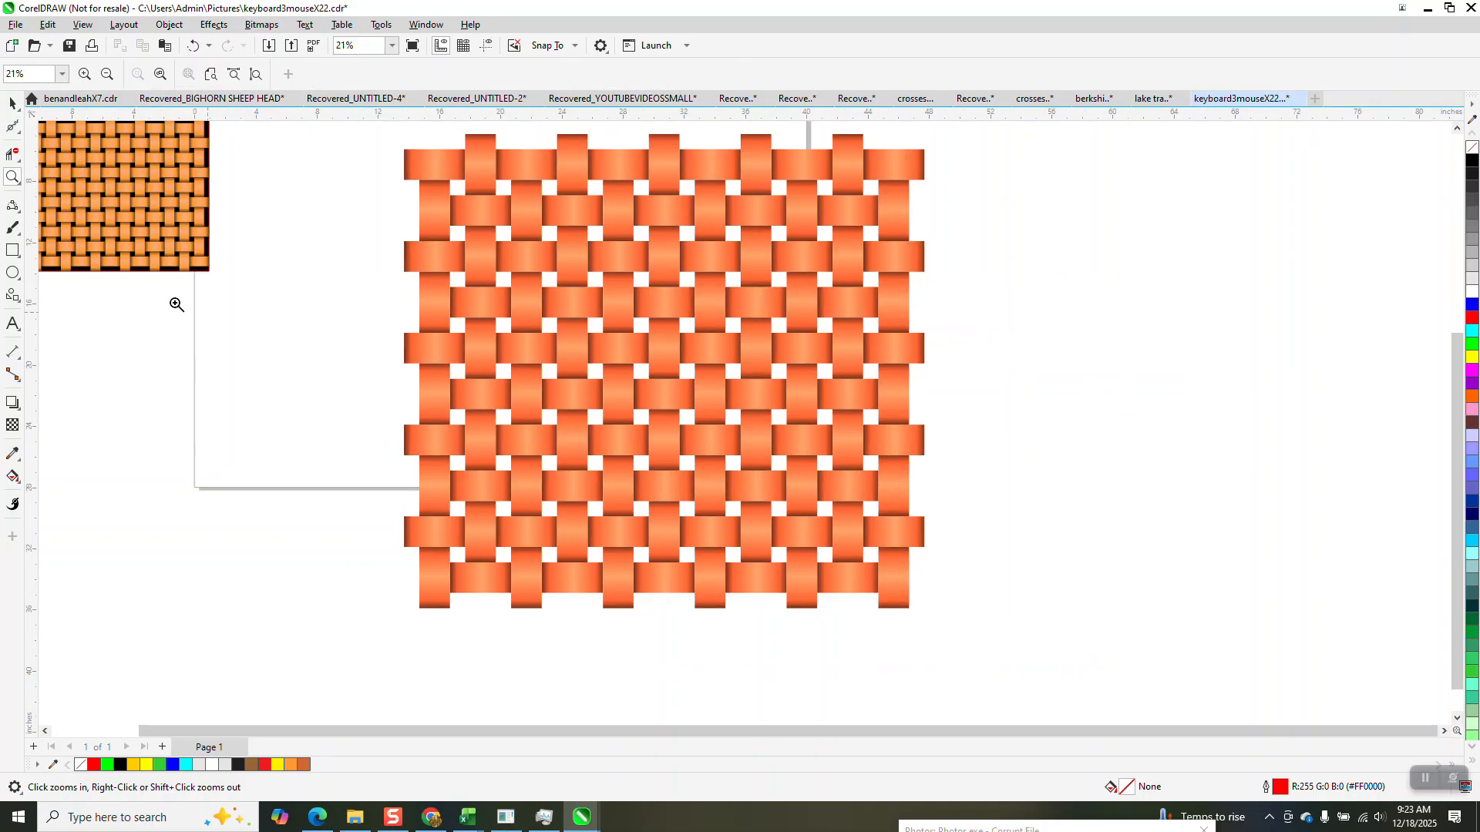
pyautogui.click(13, 103)
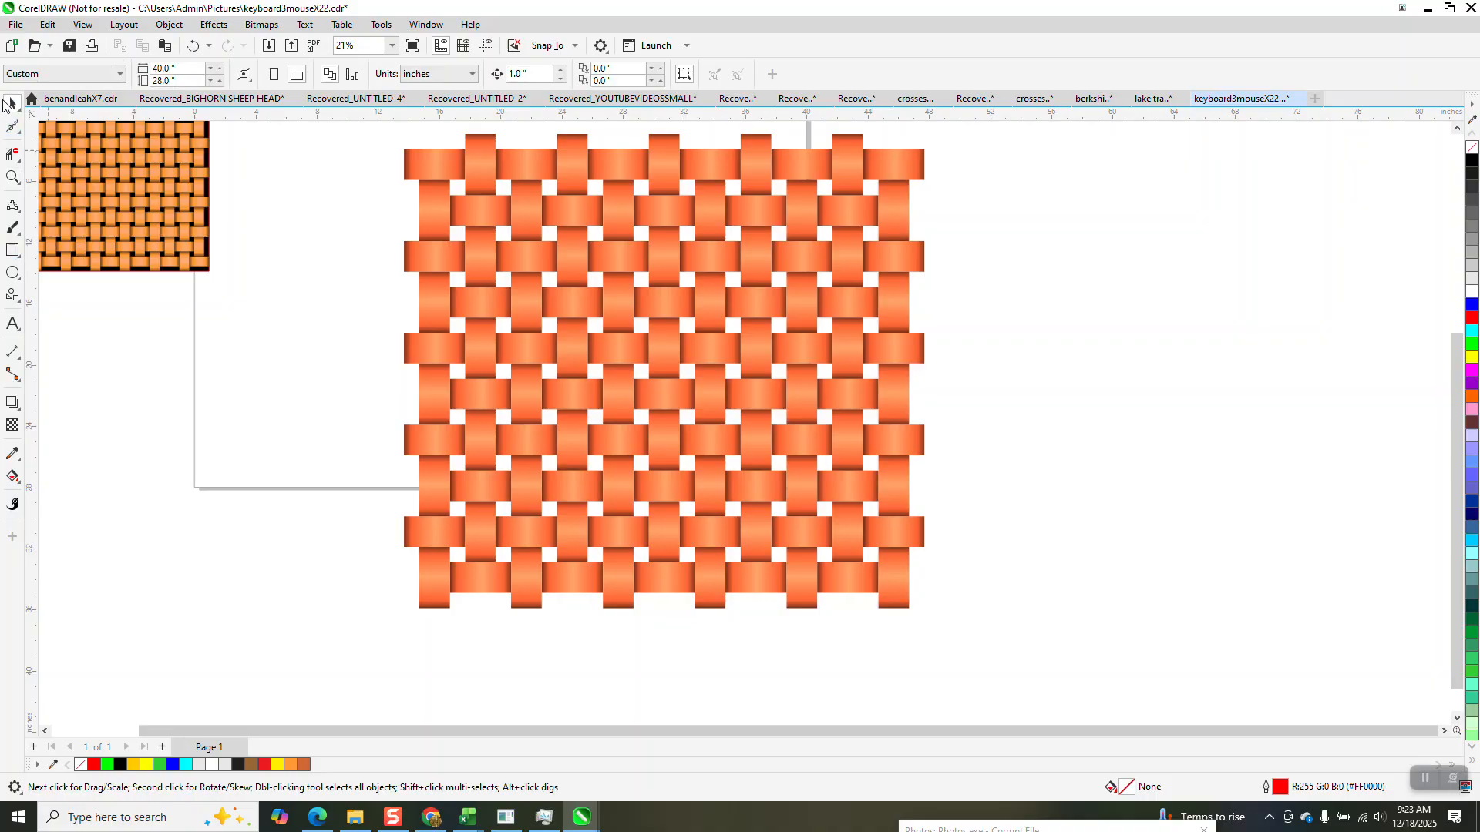
pyautogui.scroll(-2, 255, 206)
pyautogui.moveTo(504, 420); pyautogui.dragTo(673, 506)
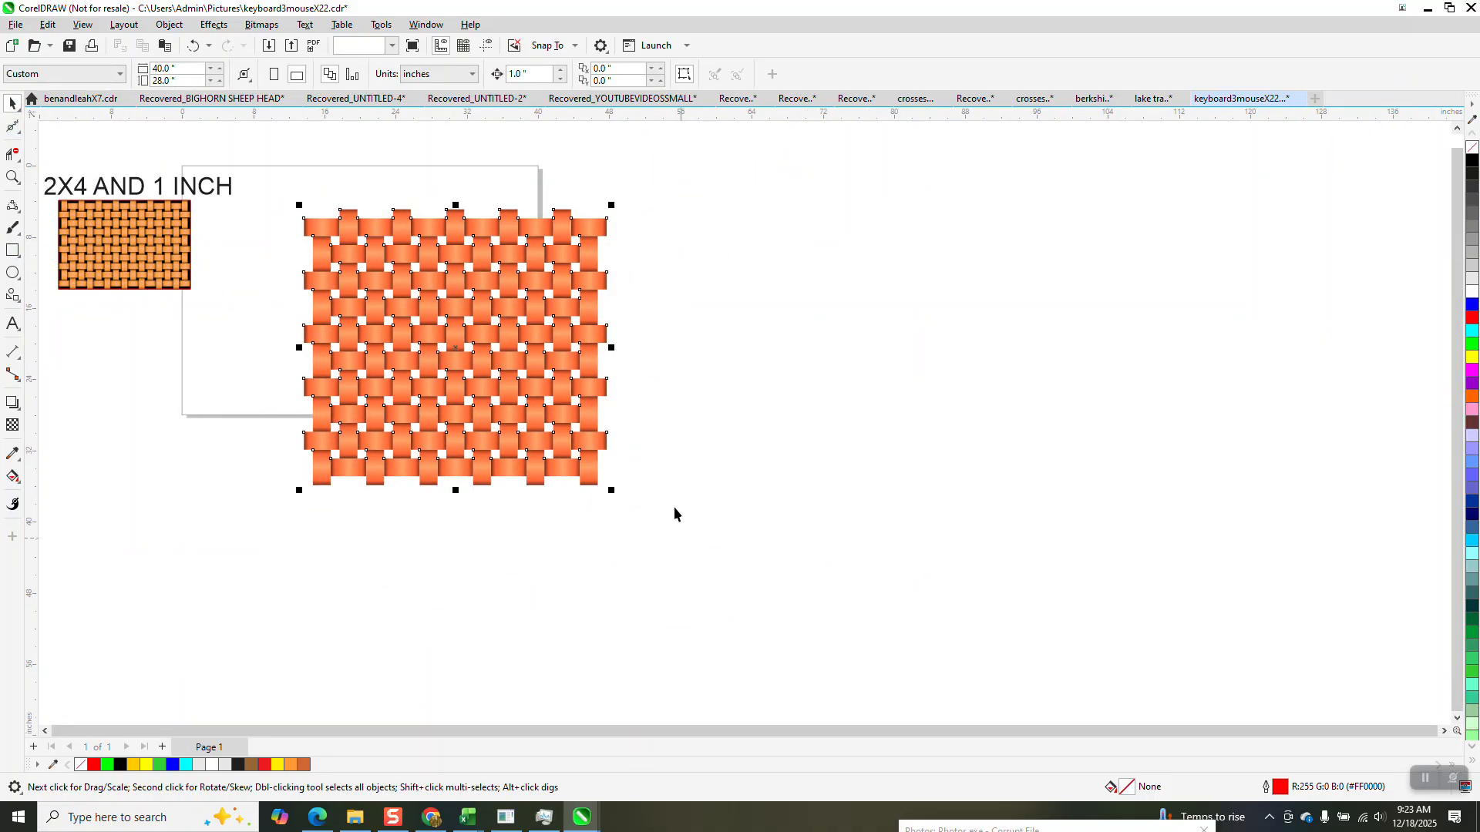
pyautogui.keyDown('shift'); pyautogui.doubleClick(14, 251); pyautogui.keyUp('shift')
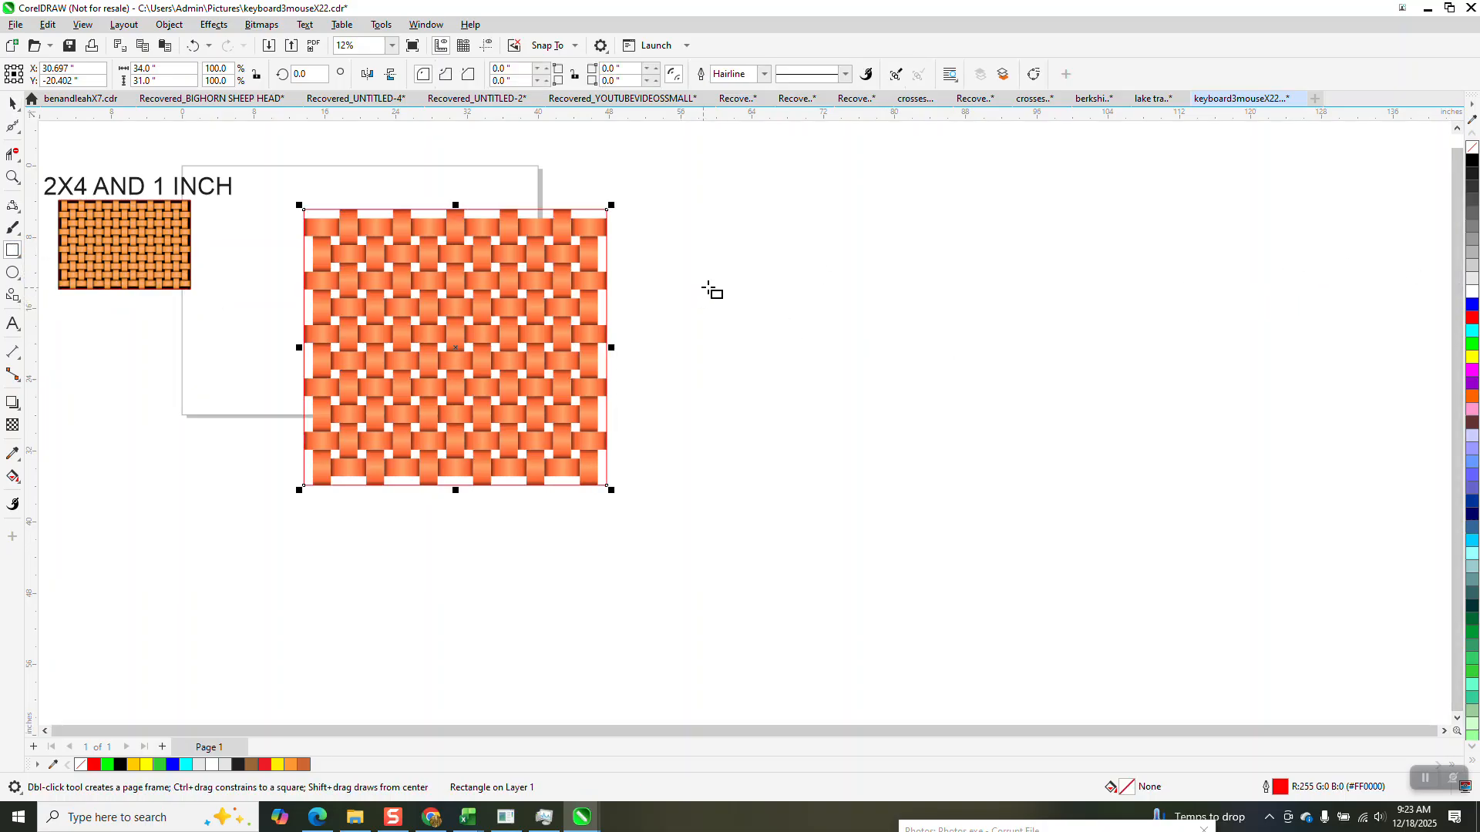
# Fill the framing rectangle with black and send it behind the strips.
pyautogui.click(1473, 161)
pyautogui.click(169, 24)
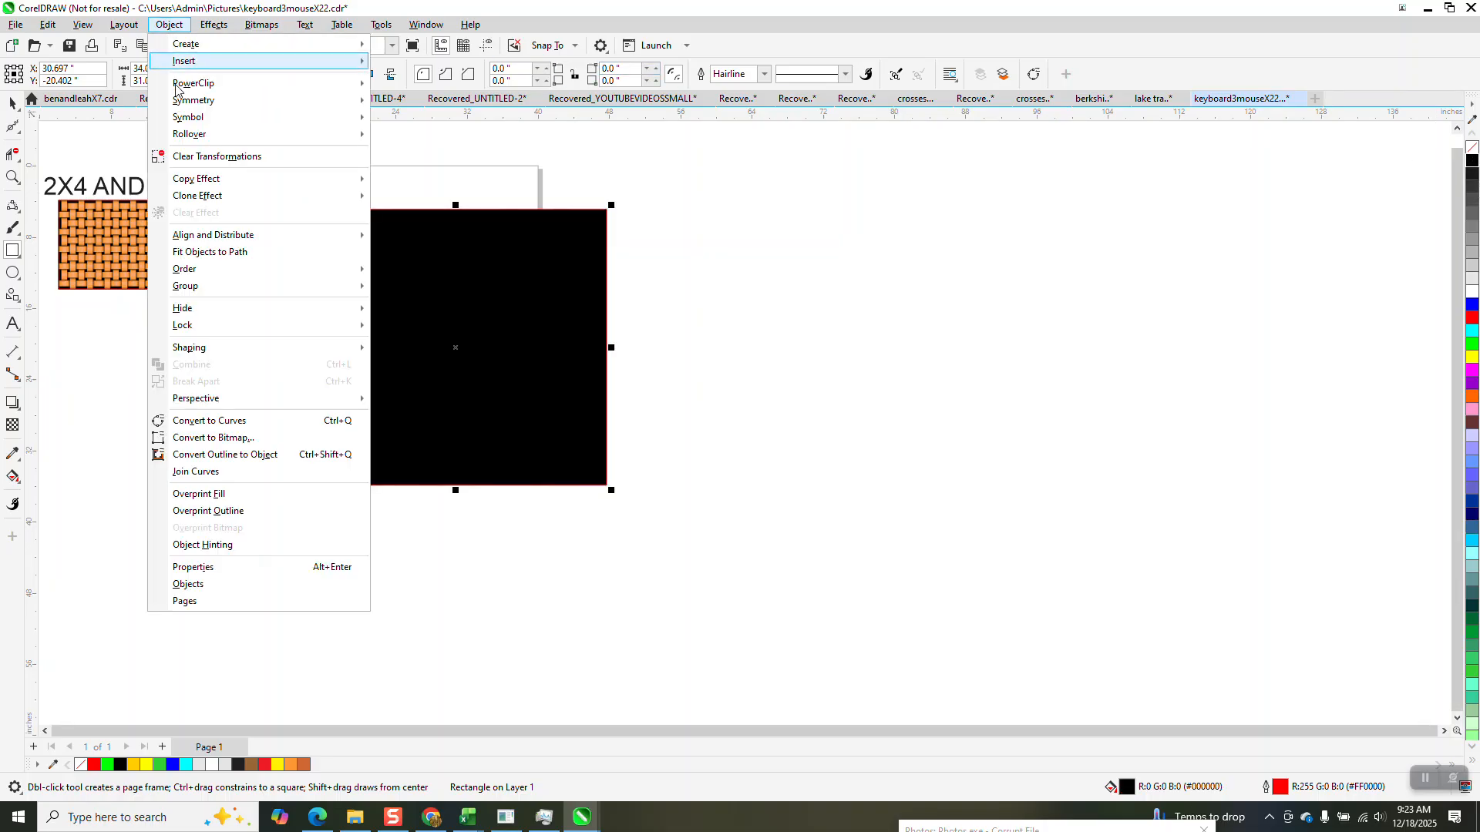
pyautogui.moveTo(214, 290)
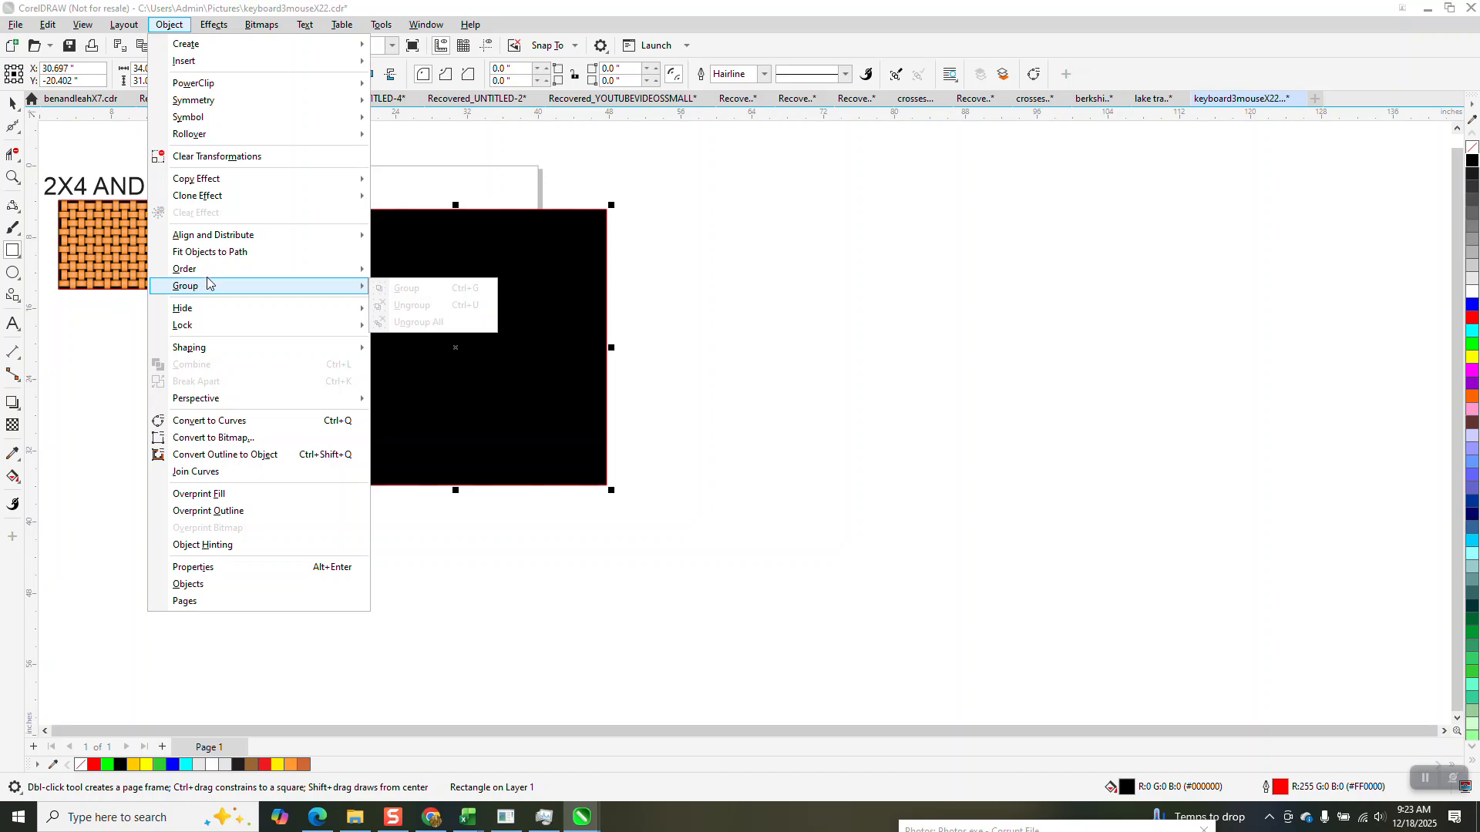
pyautogui.click(394, 290)
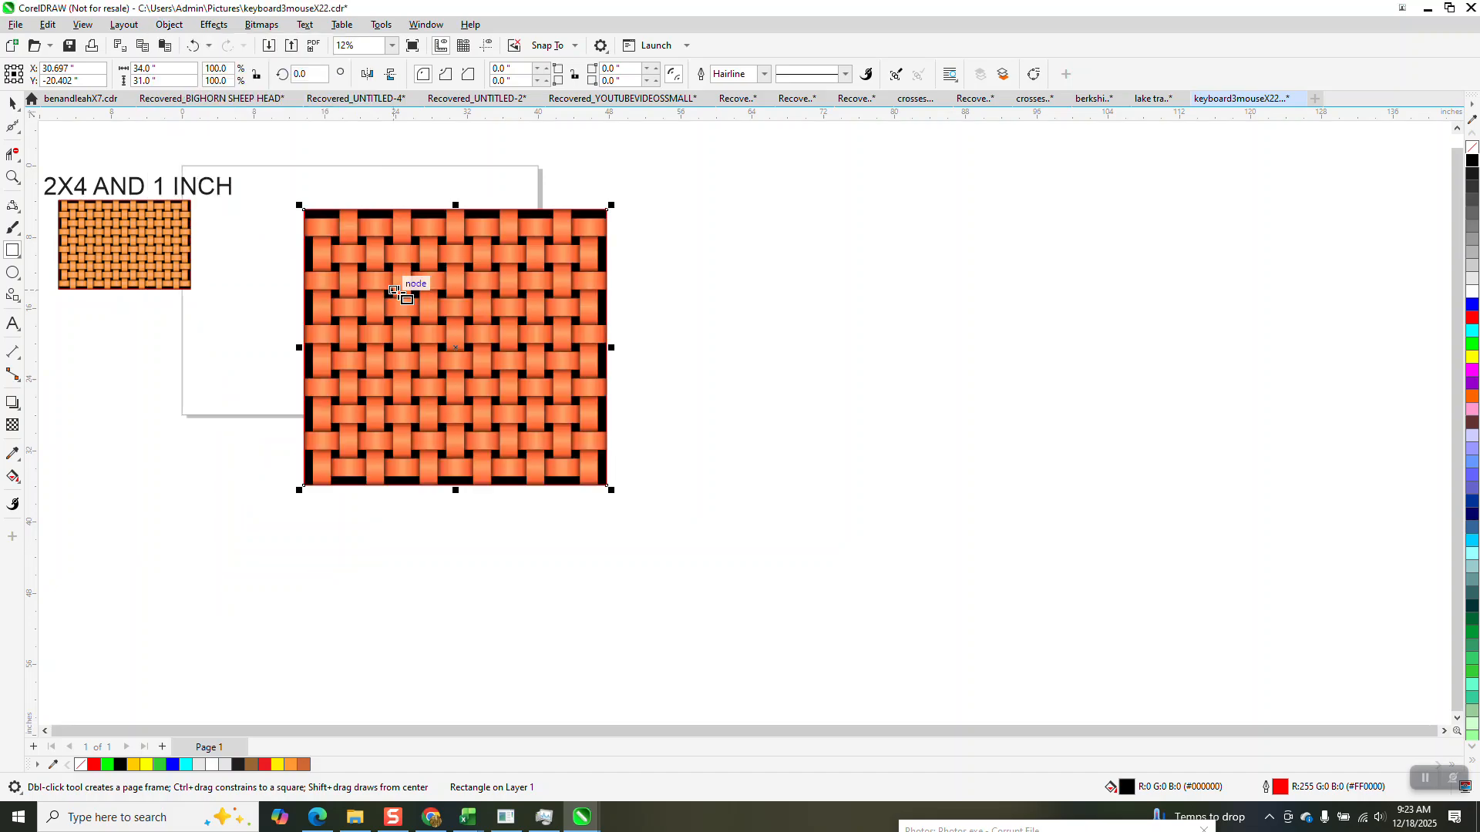
# Examine the finished weave up close and compare it with the smaller sample under the 2X4 AND 1 INCH text.
pyautogui.click(12, 177)
pyautogui.moveTo(352, 255); pyautogui.dragTo(502, 382)
pyautogui.scroll(-4, 706, 441)
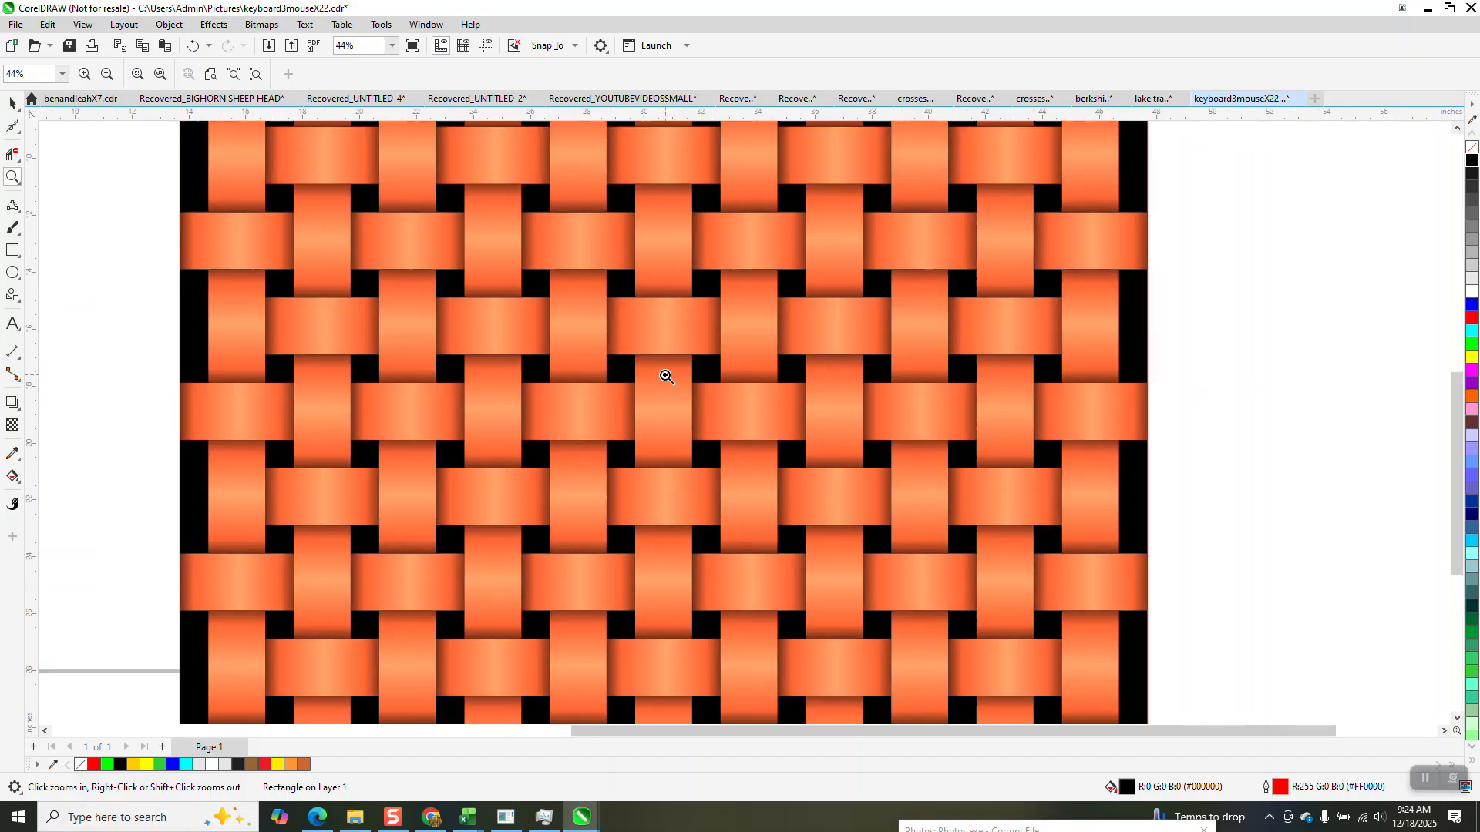
pyautogui.scroll(-2, 639, 349)
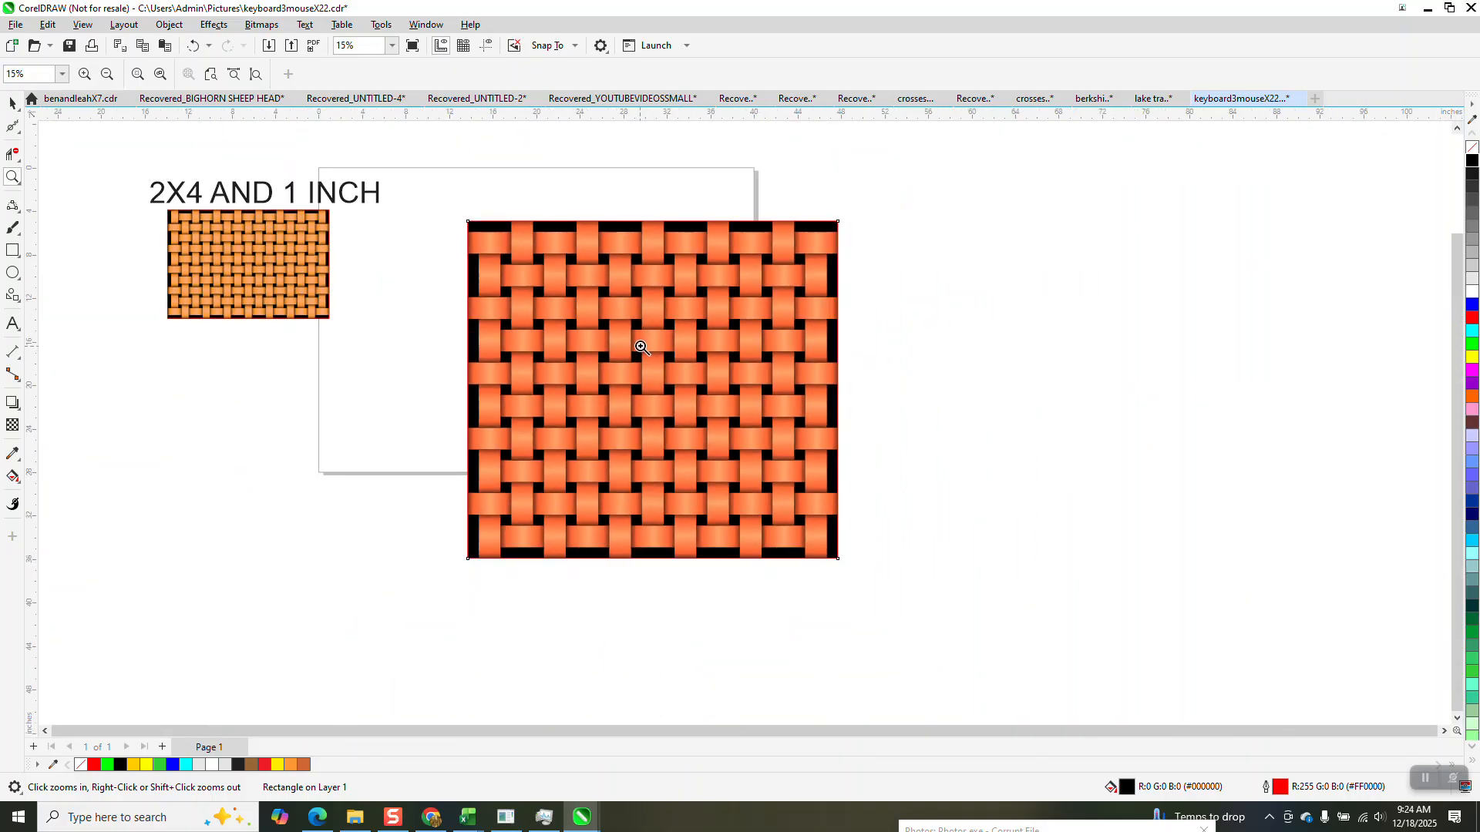
pyautogui.moveTo(92, 178); pyautogui.dragTo(374, 327)
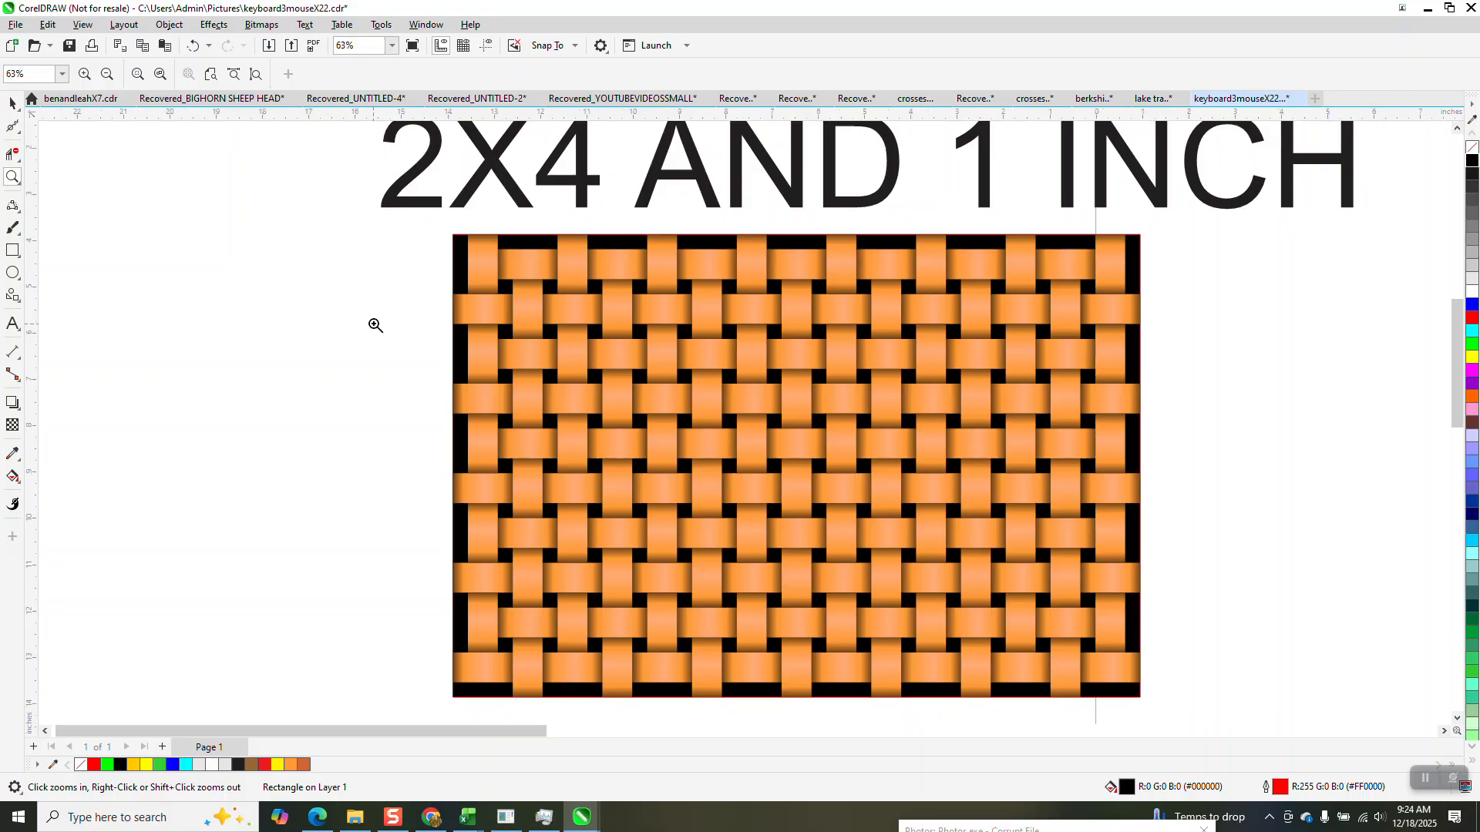
pyautogui.scroll(-2, 376, 326)
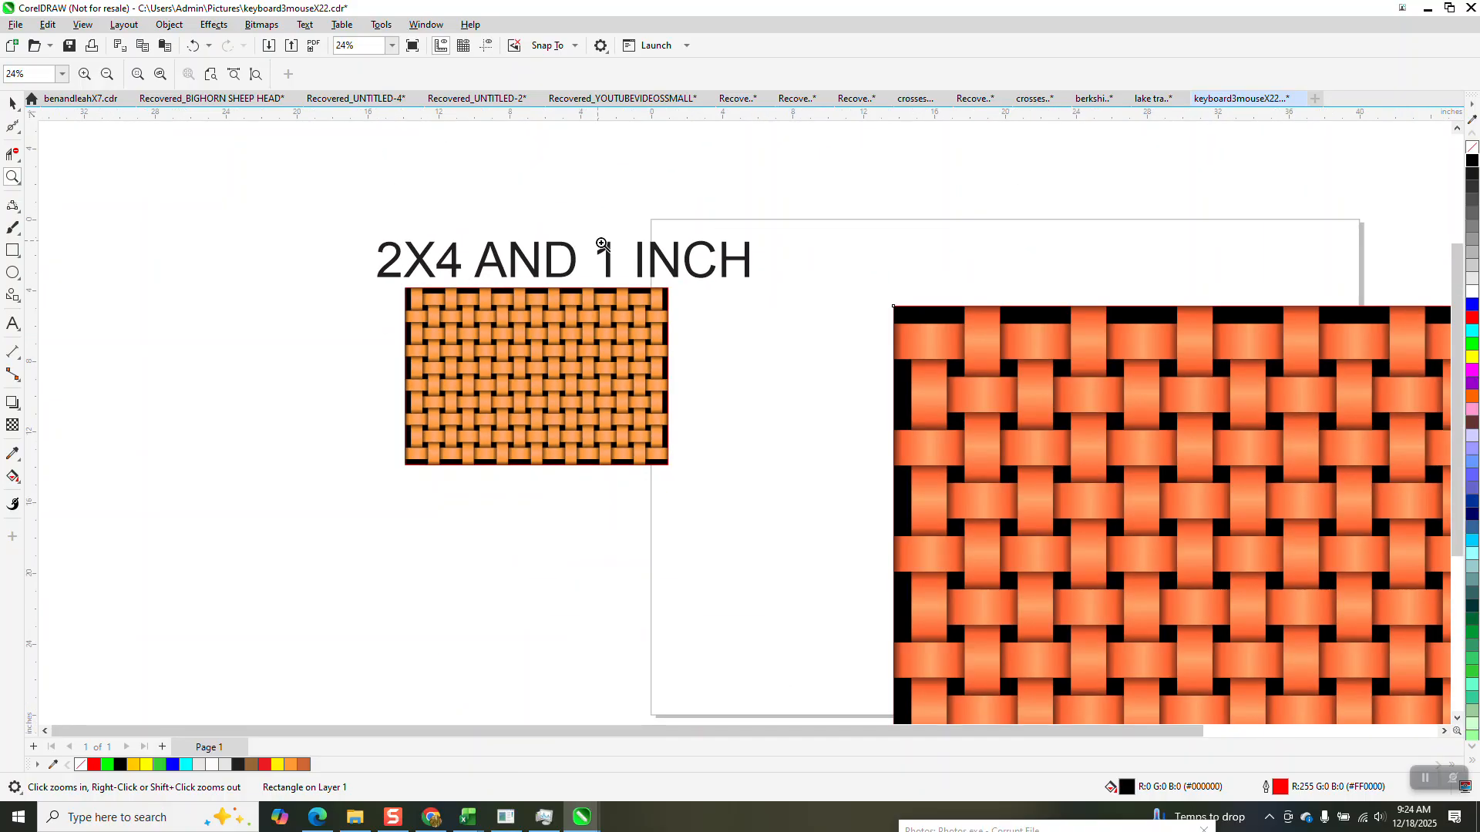
pyautogui.scroll(-1, 588, 285)
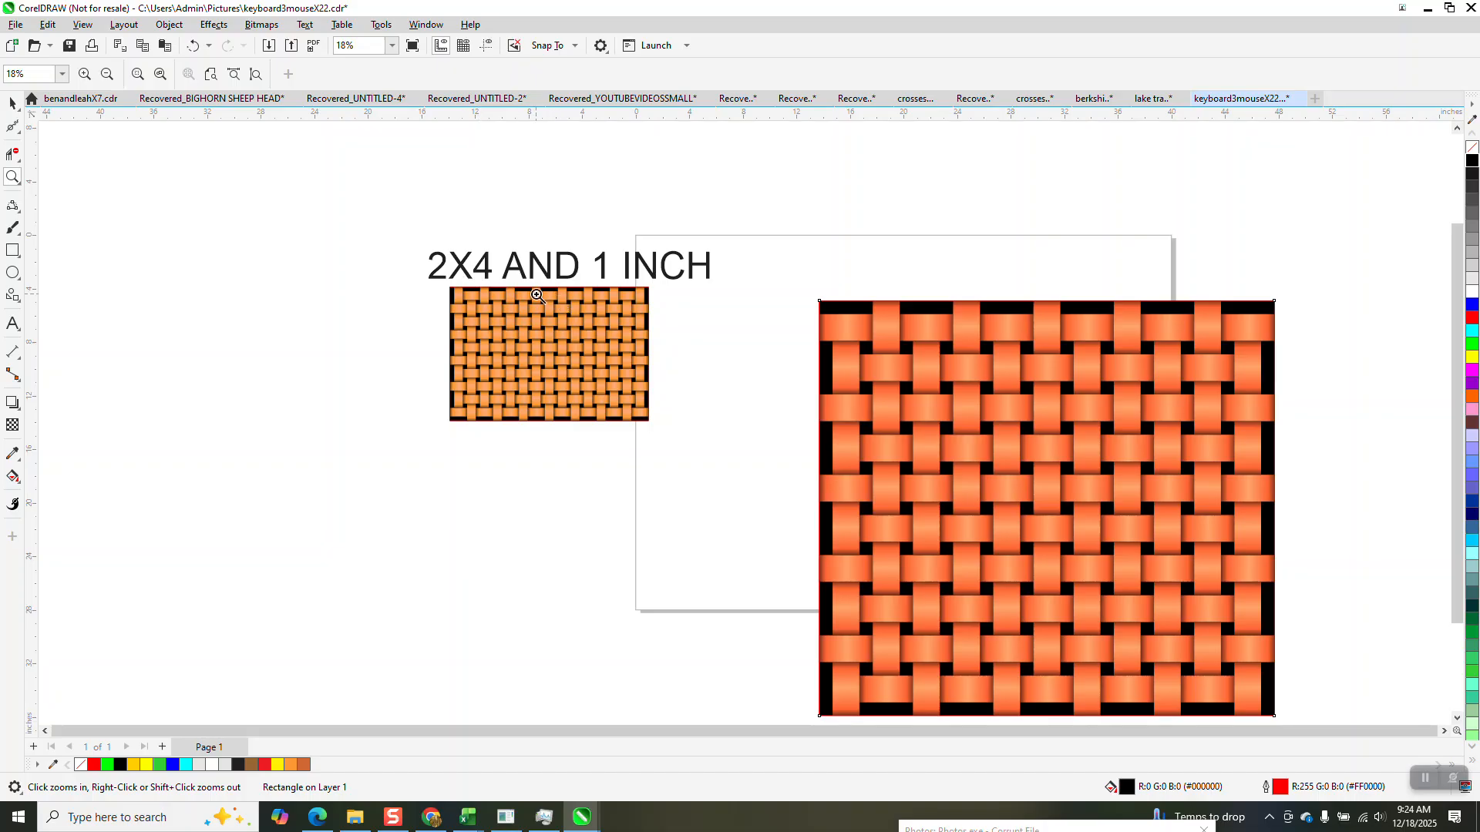
pyautogui.scroll(-1, 651, 298)
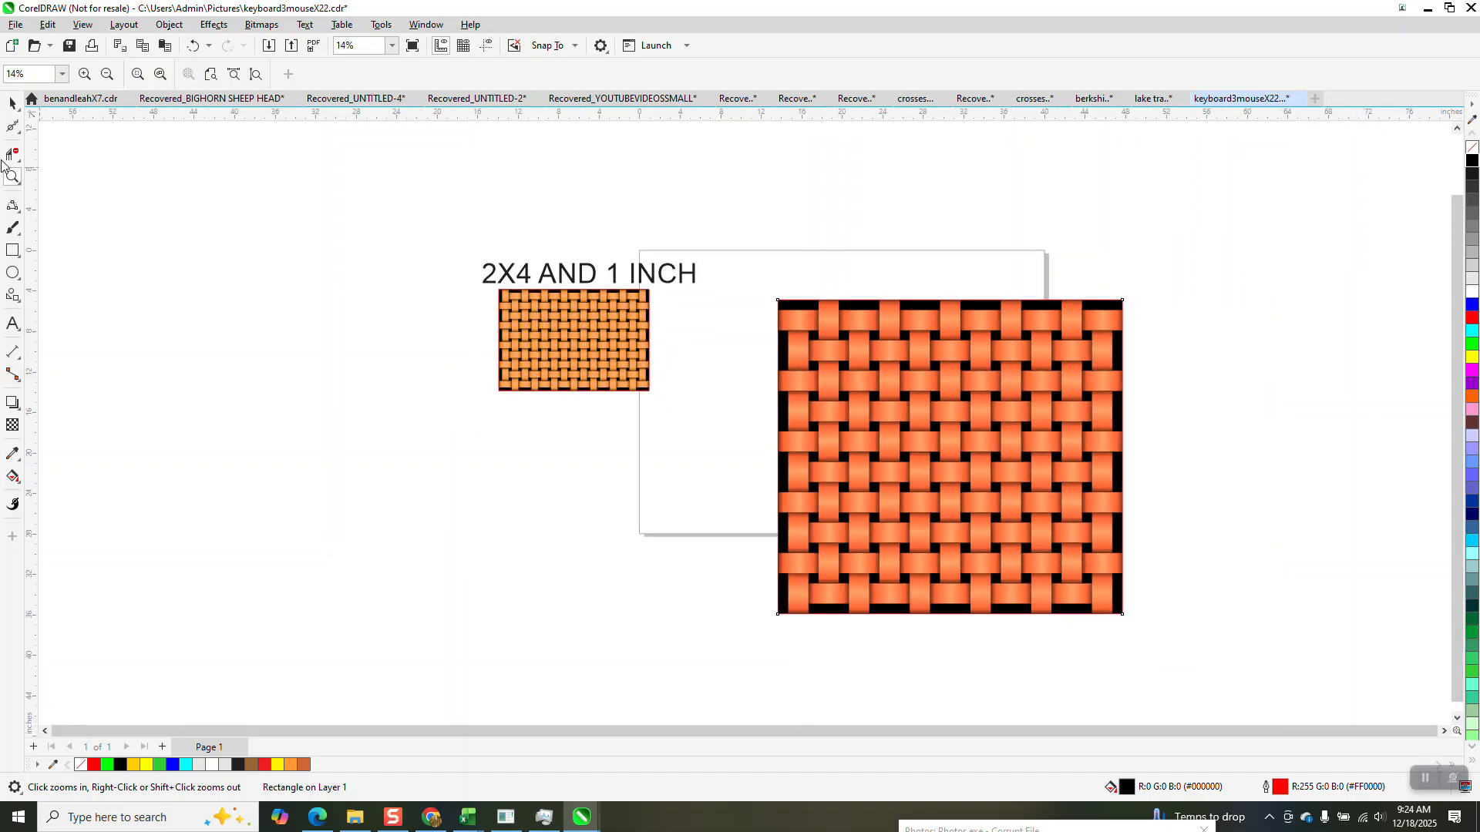
pyautogui.moveTo(774, 273)
pyautogui.mouseDown()
pyautogui.moveTo(951, 530)
pyautogui.moveTo(1240, 726)
pyautogui.mouseUp()
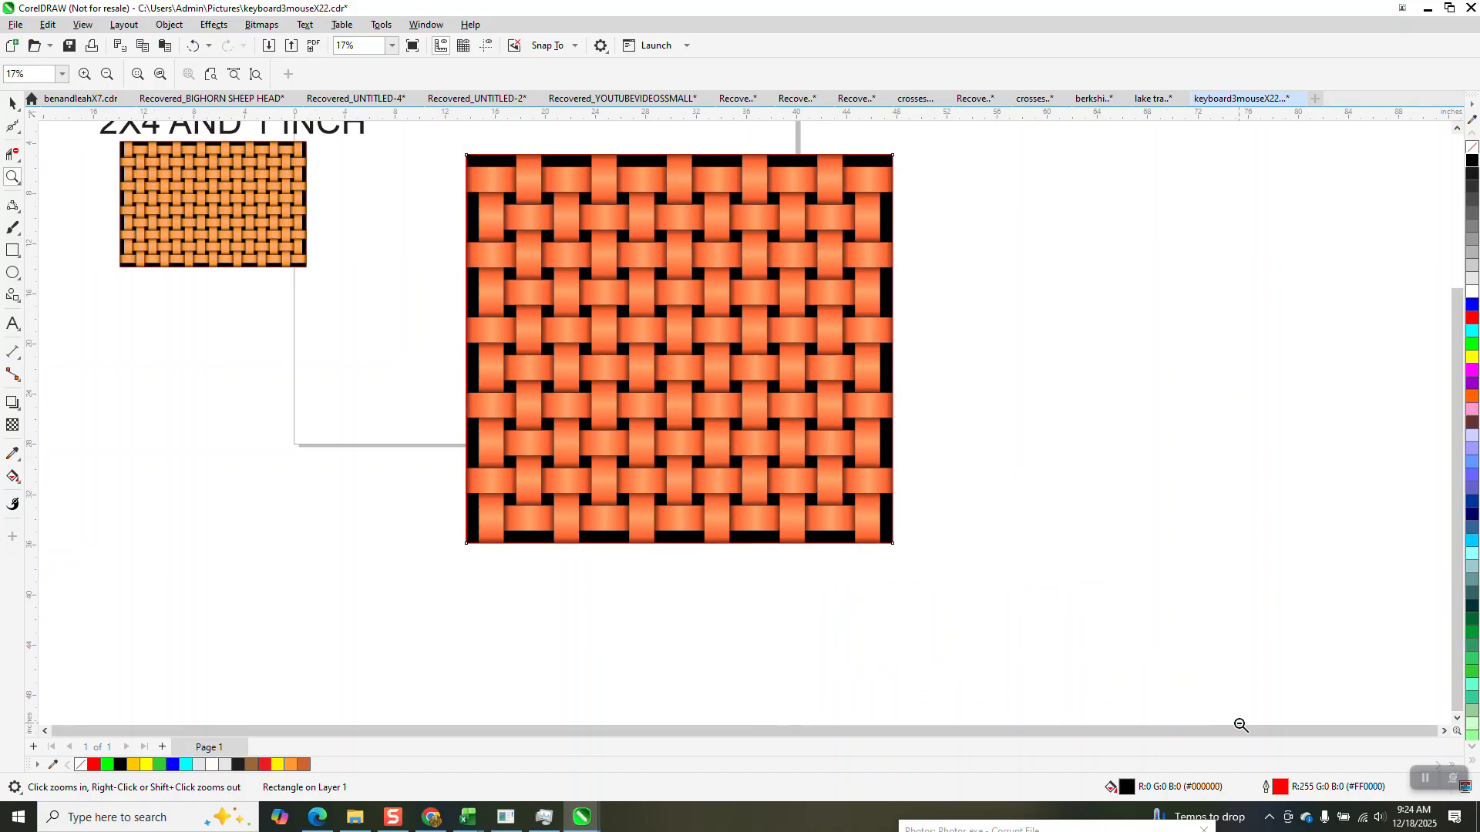